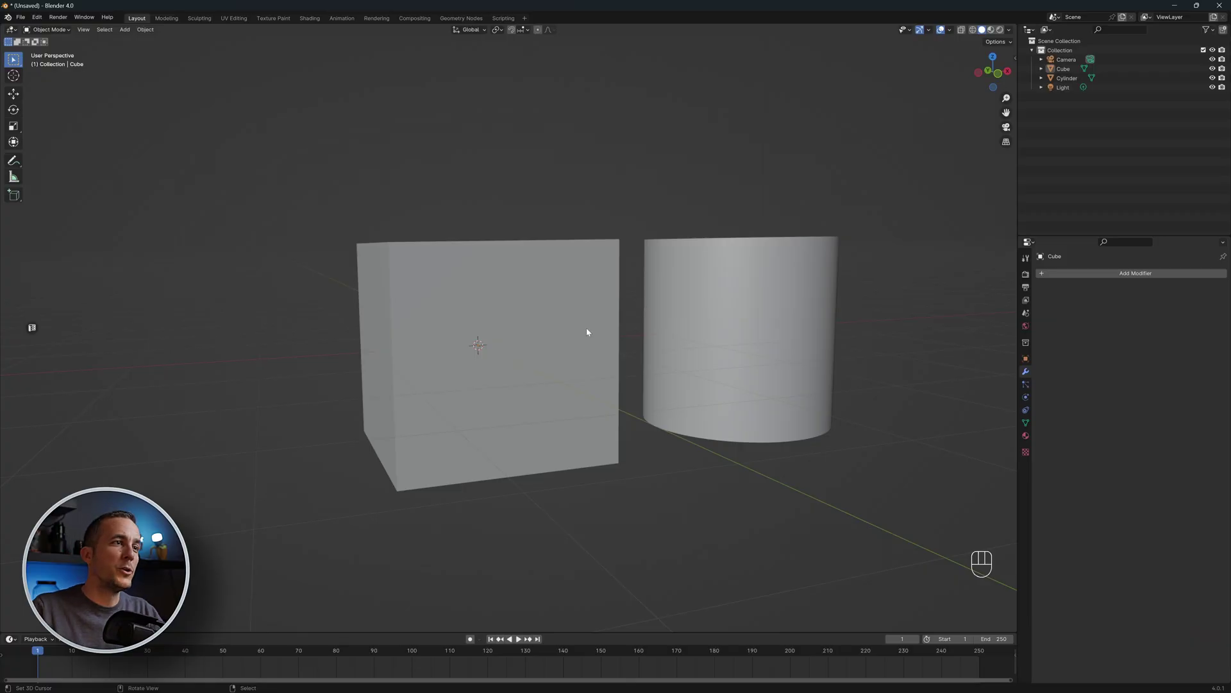
Extrude the four central faces on the cube's front side outward by about 0.4 m
{"action": "middle_click_drag", "start_coordinate": [587, 333], "coordinate": [539, 346], "text": "shift"}
{"action": "key", "text": "Tab"}
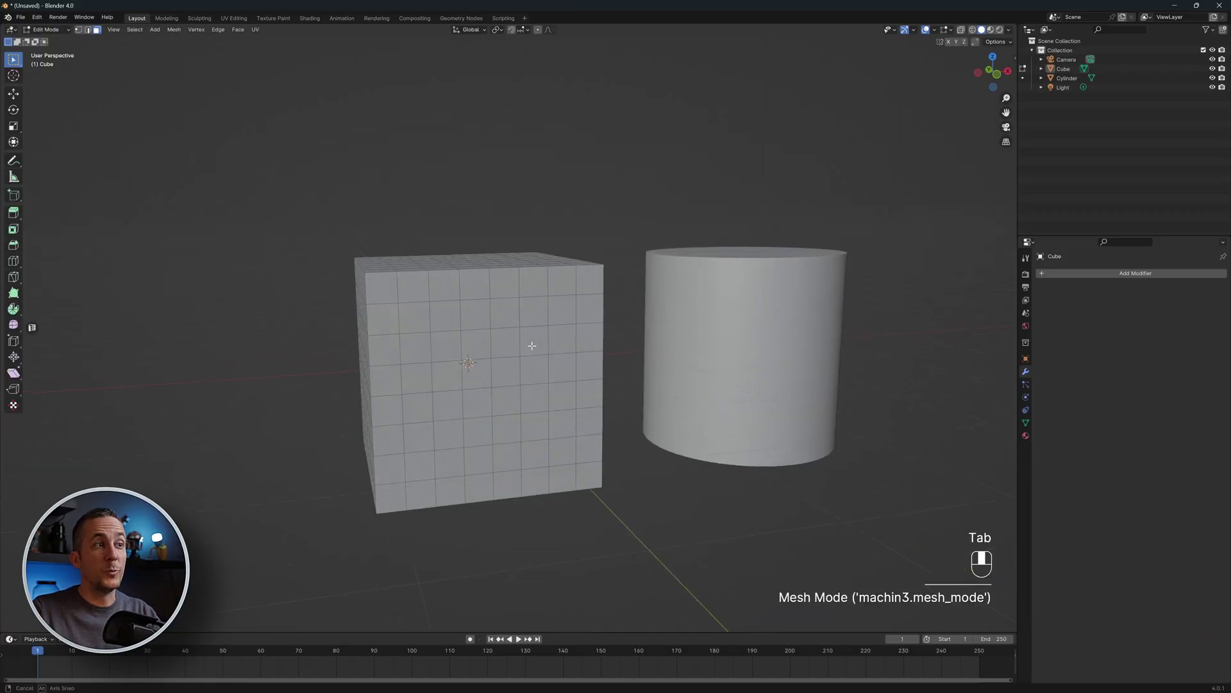
{"action": "scroll", "coordinate": [532, 346], "scroll_direction": "up", "scroll_amount": 3}
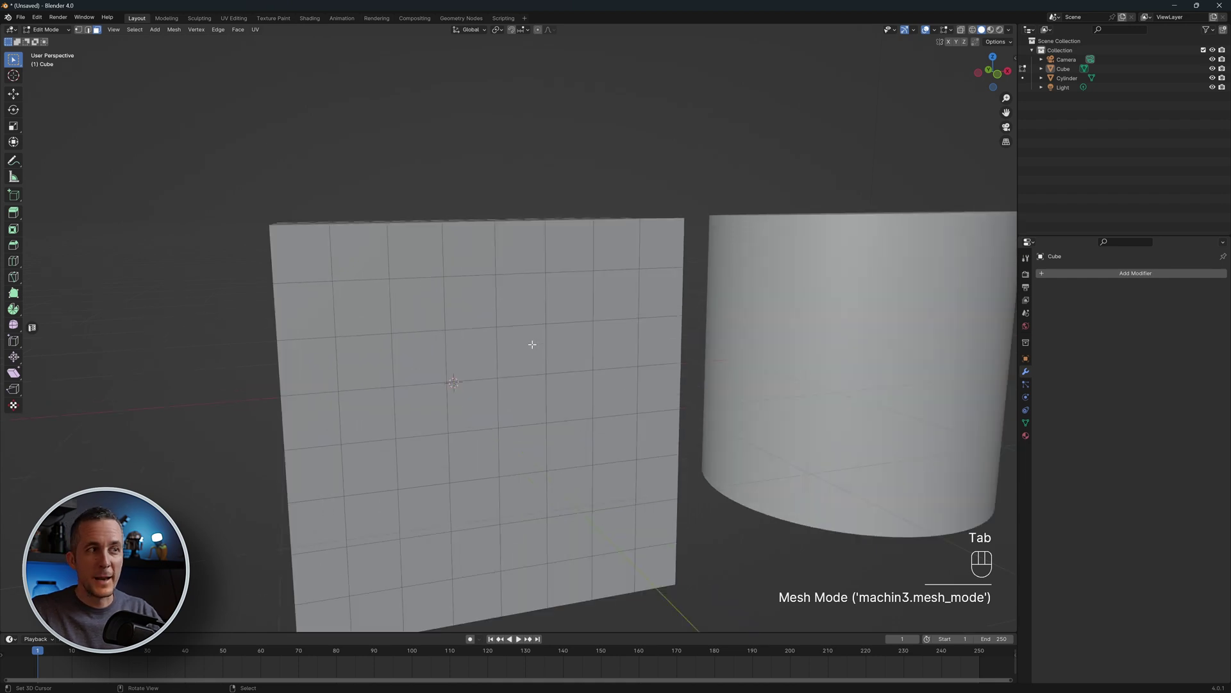
{"action": "left_click", "coordinate": [470, 352]}
{"action": "left_click", "coordinate": [520, 355], "text": "shift"}
{"action": "left_click", "coordinate": [521, 407], "text": "shift"}
{"action": "left_click", "coordinate": [471, 408], "text": "shift"}
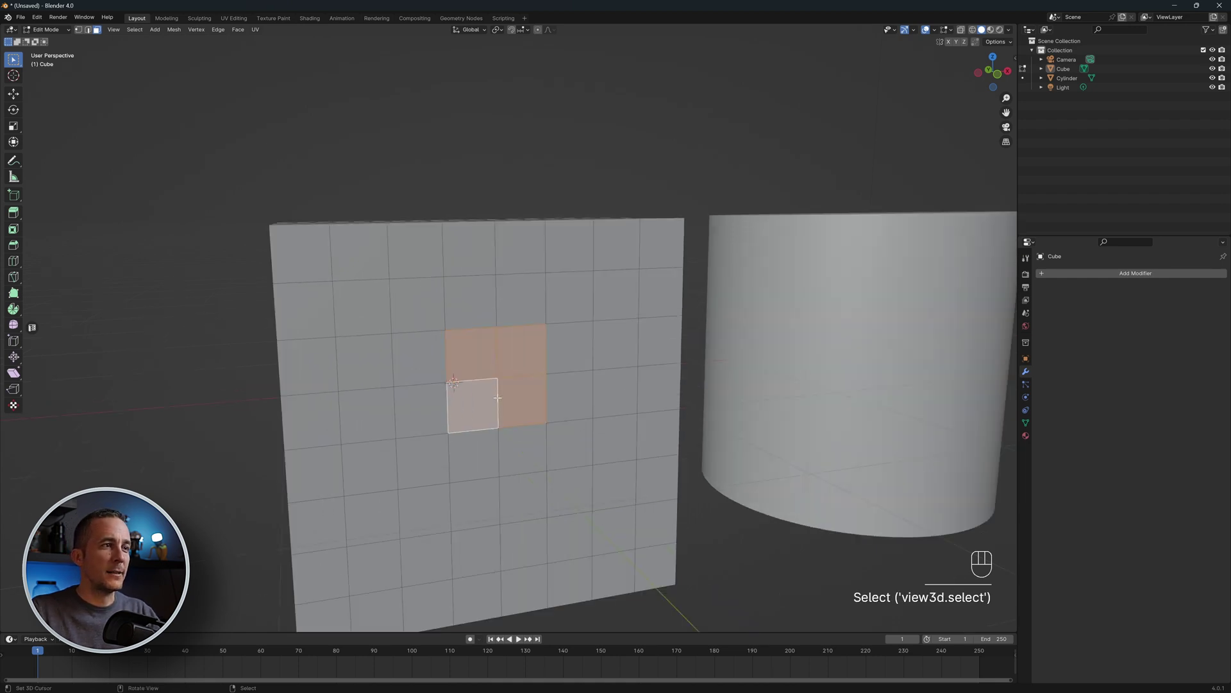
{"action": "scroll", "coordinate": [506, 389], "scroll_direction": "up", "scroll_amount": 4}
{"action": "key", "text": "e"}
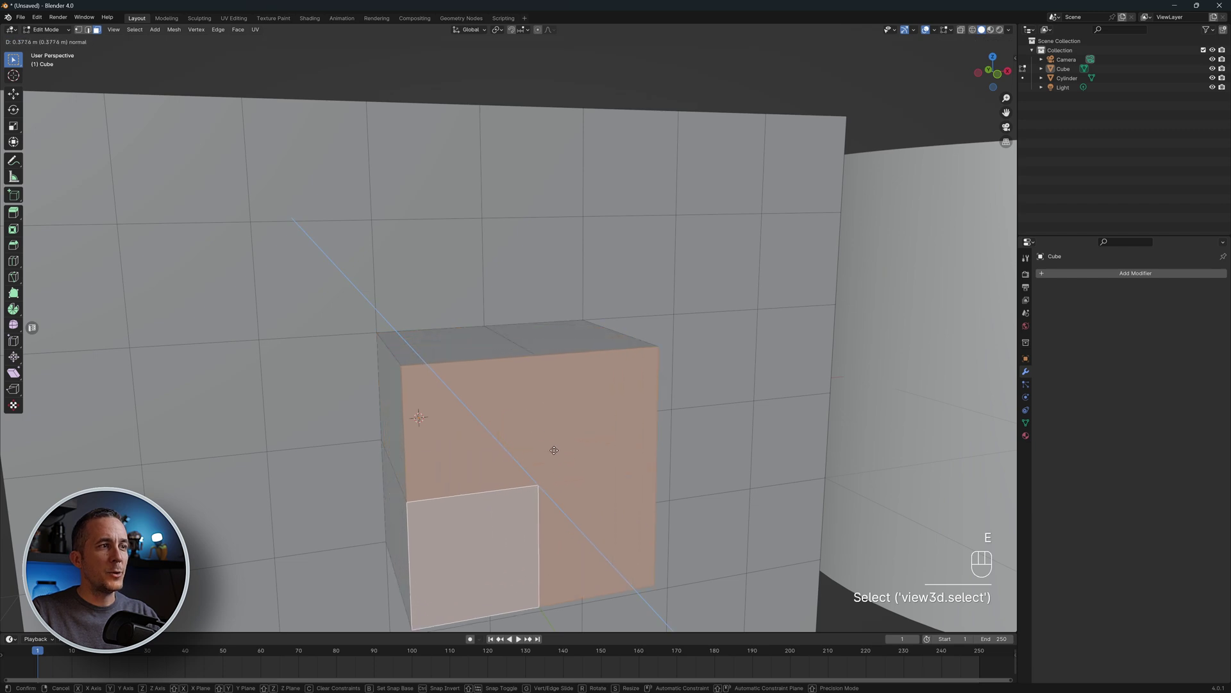
{"action": "left_click", "coordinate": [706, 426]}
Inset the extruded box's front faces, push the inset area inward to form a recess, and return to Object Mode
{"action": "key", "text": "i"}
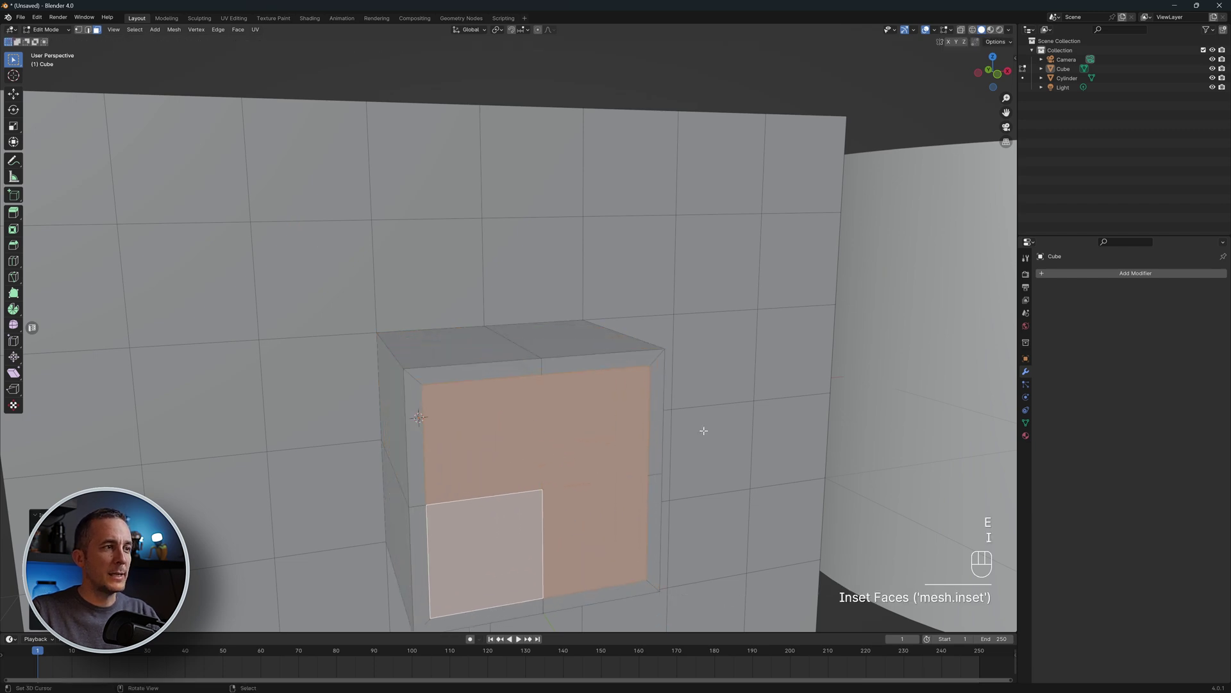
{"action": "left_click", "coordinate": [623, 414]}
{"action": "scroll", "coordinate": [600, 413], "scroll_direction": "down", "scroll_amount": 3}
{"action": "middle_click_drag", "start_coordinate": [597, 413], "coordinate": [598, 401], "text": "shift"}
{"action": "middle_click_drag", "start_coordinate": [599, 401], "coordinate": [580, 396]}
{"action": "scroll", "coordinate": [563, 381], "scroll_direction": "up", "scroll_amount": 2}
{"action": "key", "text": "Tab"}
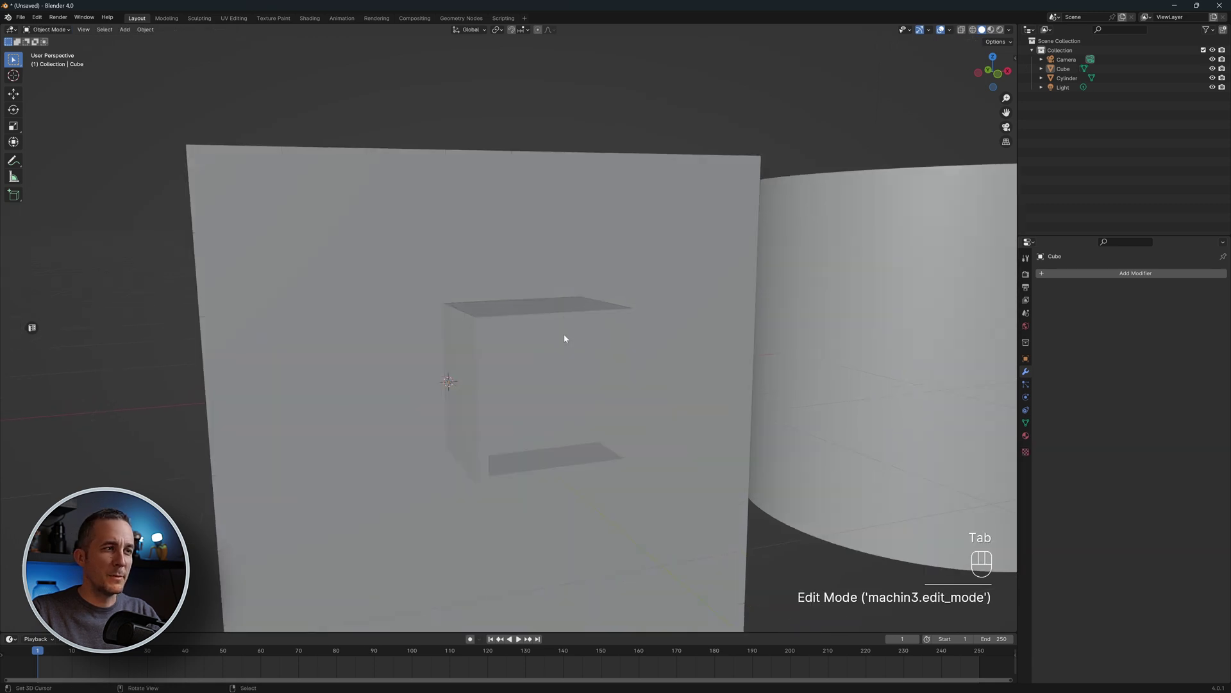
Add a Subdivision Surface modifier to the cube with the viewport level set to 2
{"action": "left_click", "coordinate": [1096, 275]}
{"action": "left_click", "coordinate": [1073, 273]}
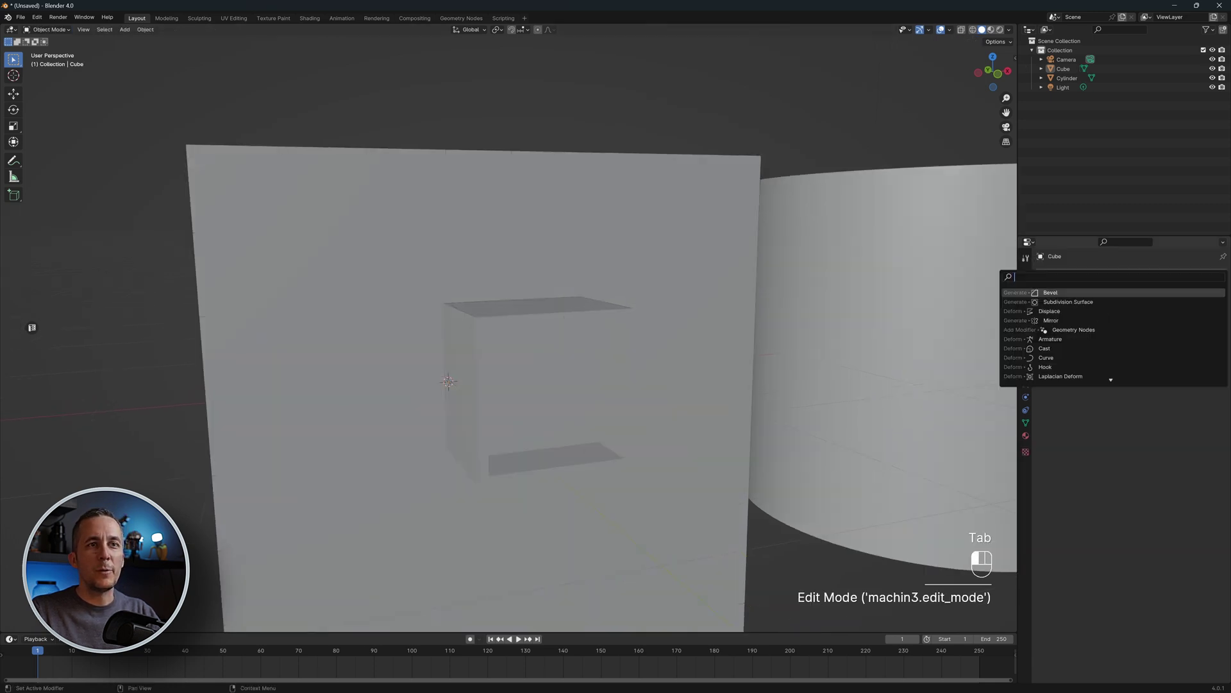
{"action": "left_click", "coordinate": [1016, 302]}
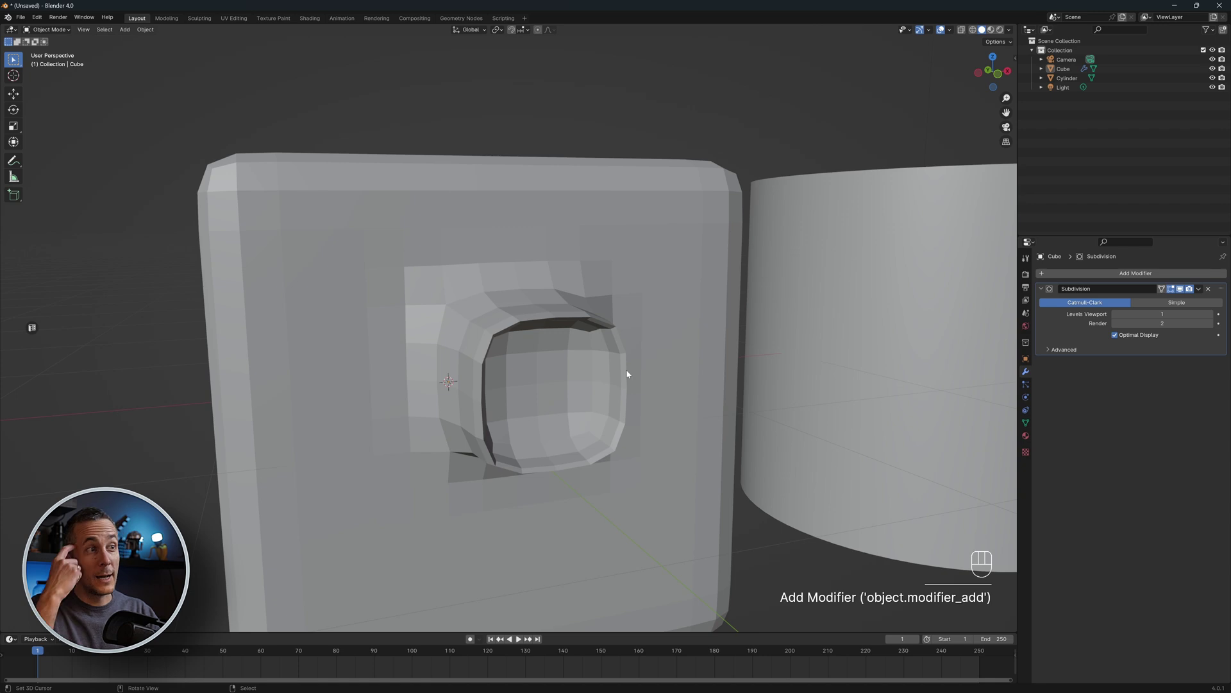
{"action": "left_click", "coordinate": [1210, 313]}
Apply smooth shading to the cube
{"action": "mouse_move", "coordinate": [573, 342]}
{"action": "middle_mouse_down", "text": "shift"}
{"action": "mouse_move", "coordinate": [578, 318]}
{"action": "mouse_move", "coordinate": [553, 315]}
{"action": "middle_mouse_up", "text": "shift"}
{"action": "key", "text": "w"}
{"action": "left_click", "coordinate": [553, 333]}
{"action": "right_click", "coordinate": [558, 309]}
{"action": "key", "text": "w"}
{"action": "left_click", "coordinate": [560, 305]}
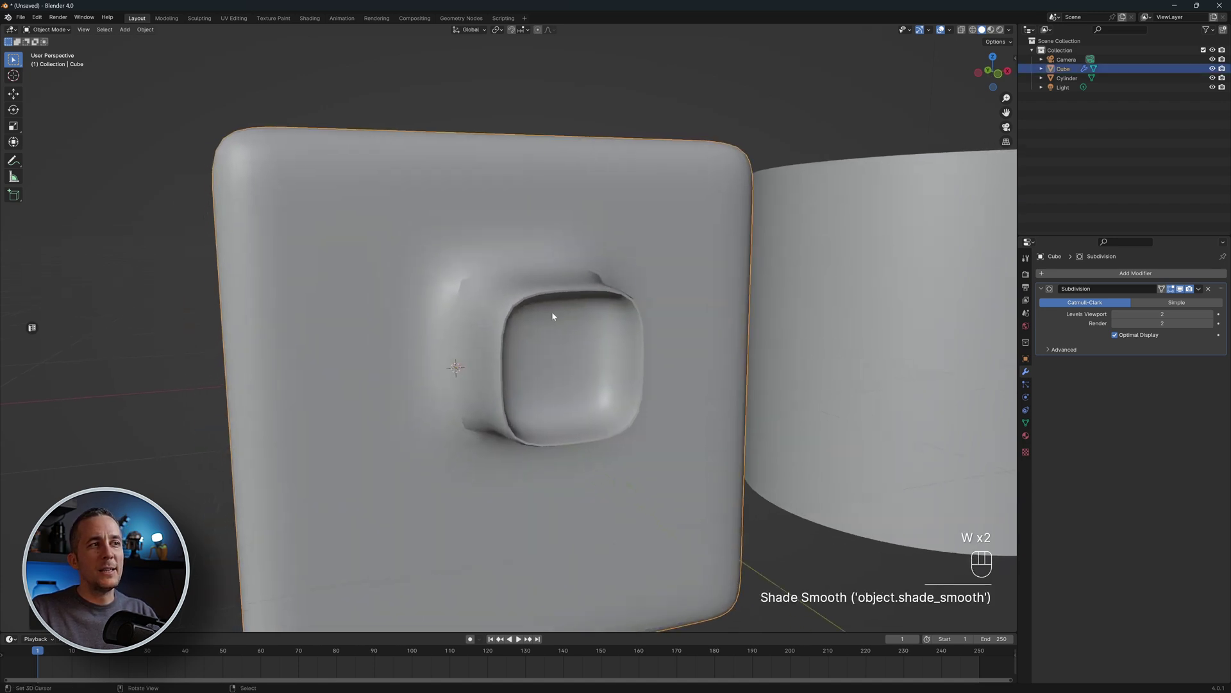
Add a Bevel modifier with 2 segments to the cube and place it above the Subdivision modifier
{"action": "left_click", "coordinate": [1136, 273]}
{"action": "key", "text": "space"}
{"action": "key", "text": "Return"}
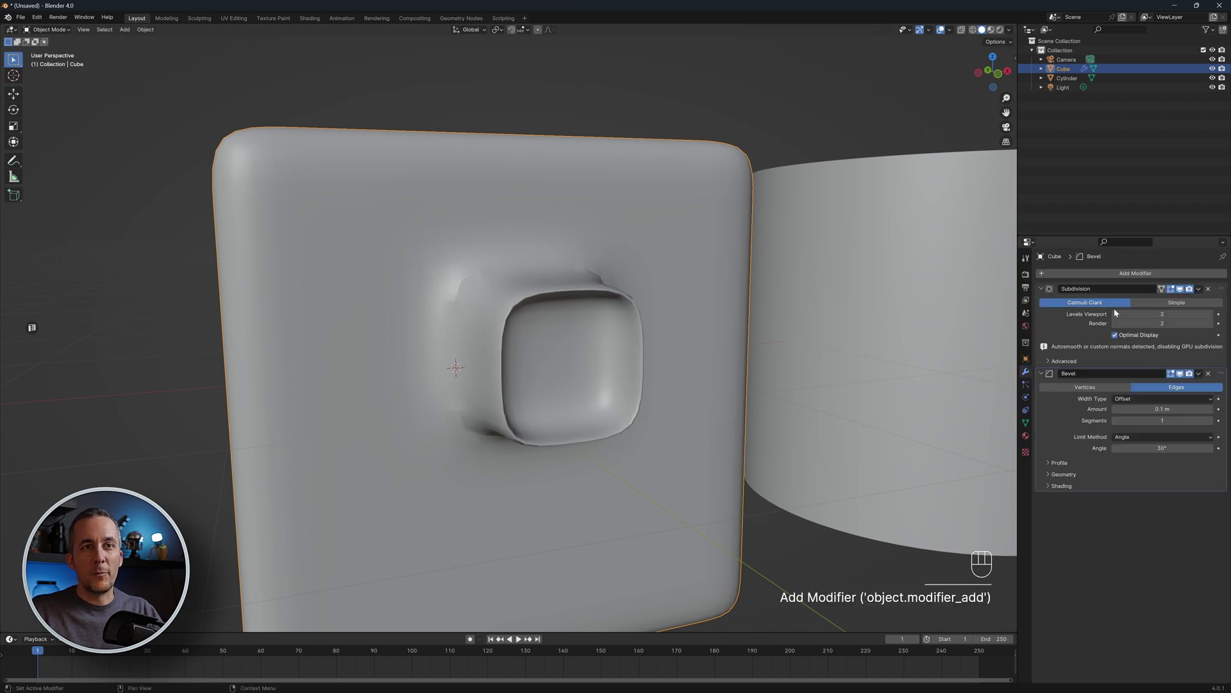
{"action": "left_click_drag", "start_coordinate": [1222, 373], "coordinate": [1222, 288]}
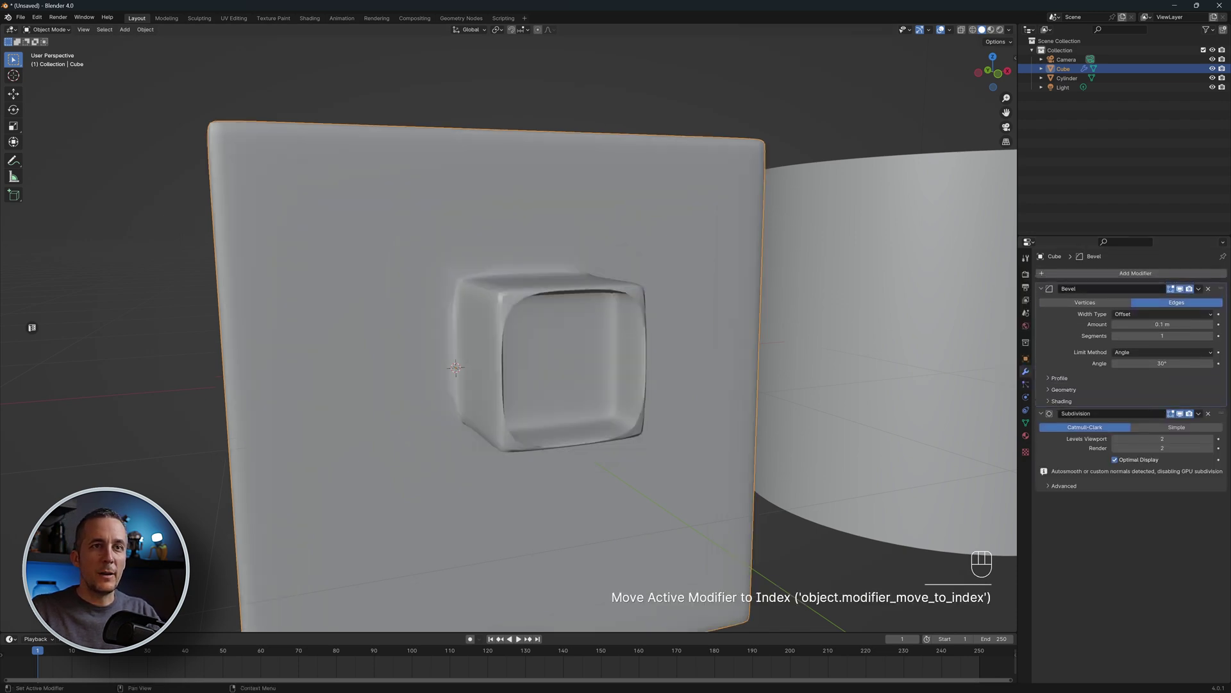
{"action": "left_click", "coordinate": [1209, 335]}
Examine the beveled box and the rim of its recess on the cube from several angles for distortion
{"action": "middle_click_drag", "start_coordinate": [573, 343], "coordinate": [507, 237]}
{"action": "scroll", "coordinate": [523, 334], "scroll_direction": "up", "scroll_amount": 2}
{"action": "scroll", "coordinate": [526, 333], "scroll_direction": "down", "scroll_amount": 2}
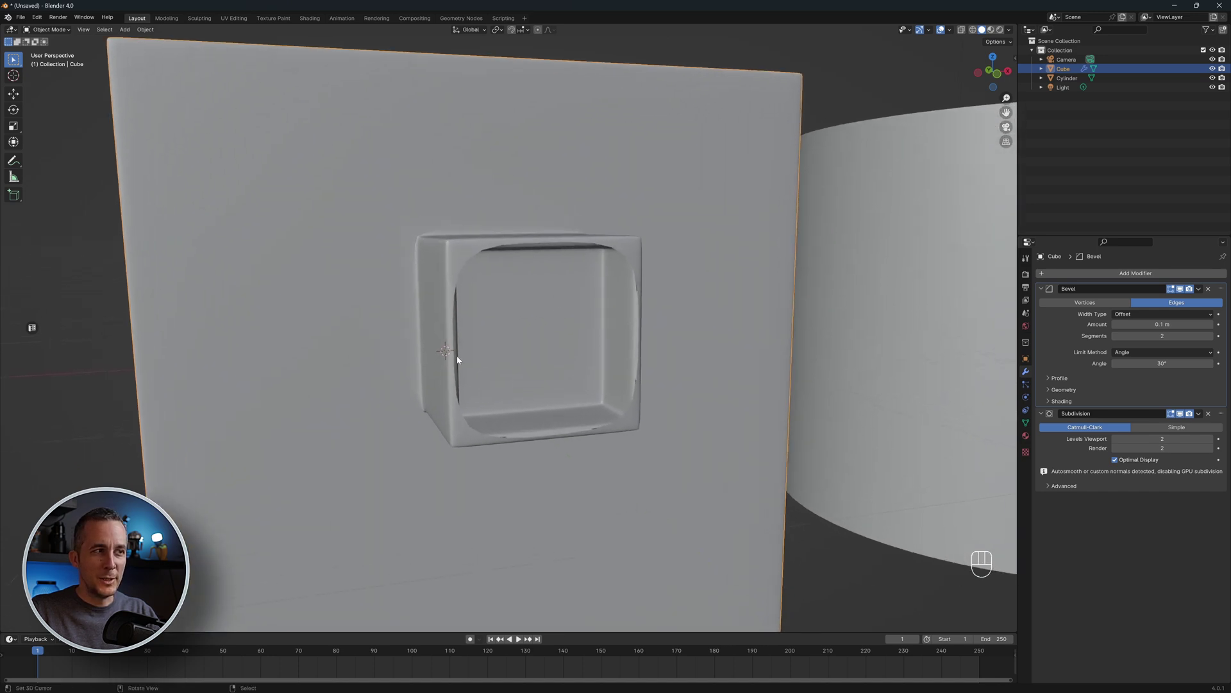
{"action": "middle_click_drag", "start_coordinate": [605, 255], "coordinate": [754, 420]}
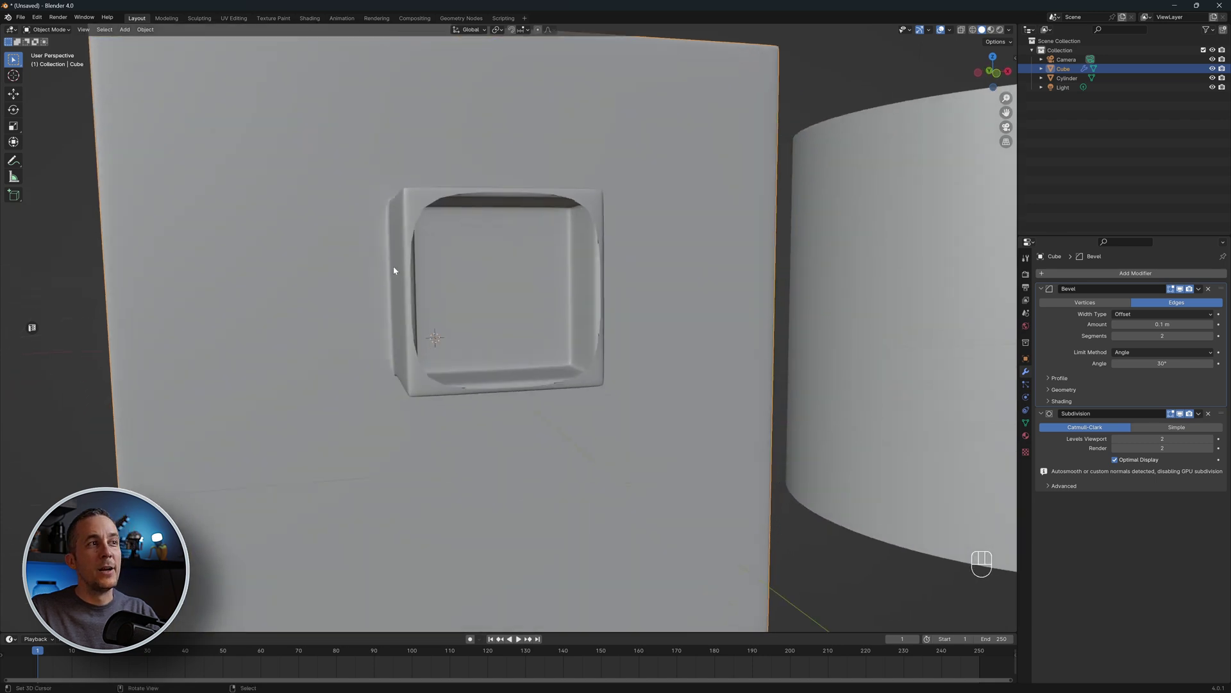
{"action": "scroll", "coordinate": [456, 320], "scroll_direction": "up", "scroll_amount": 3}
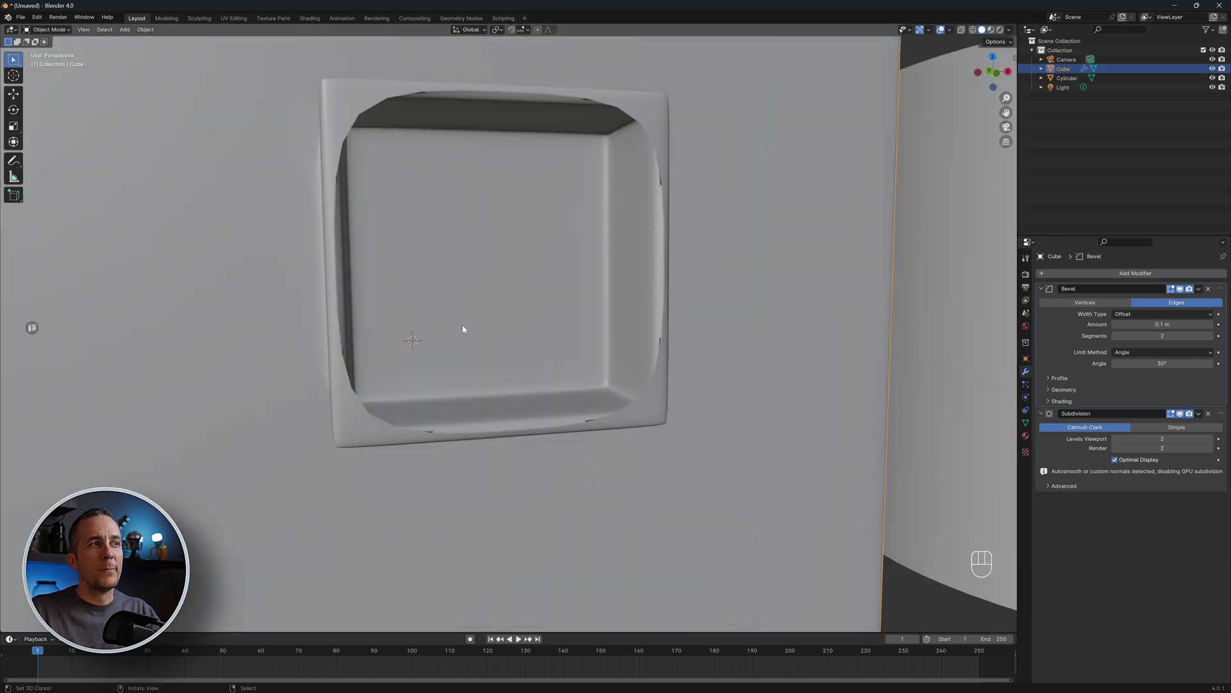
{"action": "scroll", "coordinate": [463, 329], "scroll_direction": "down", "scroll_amount": 4}
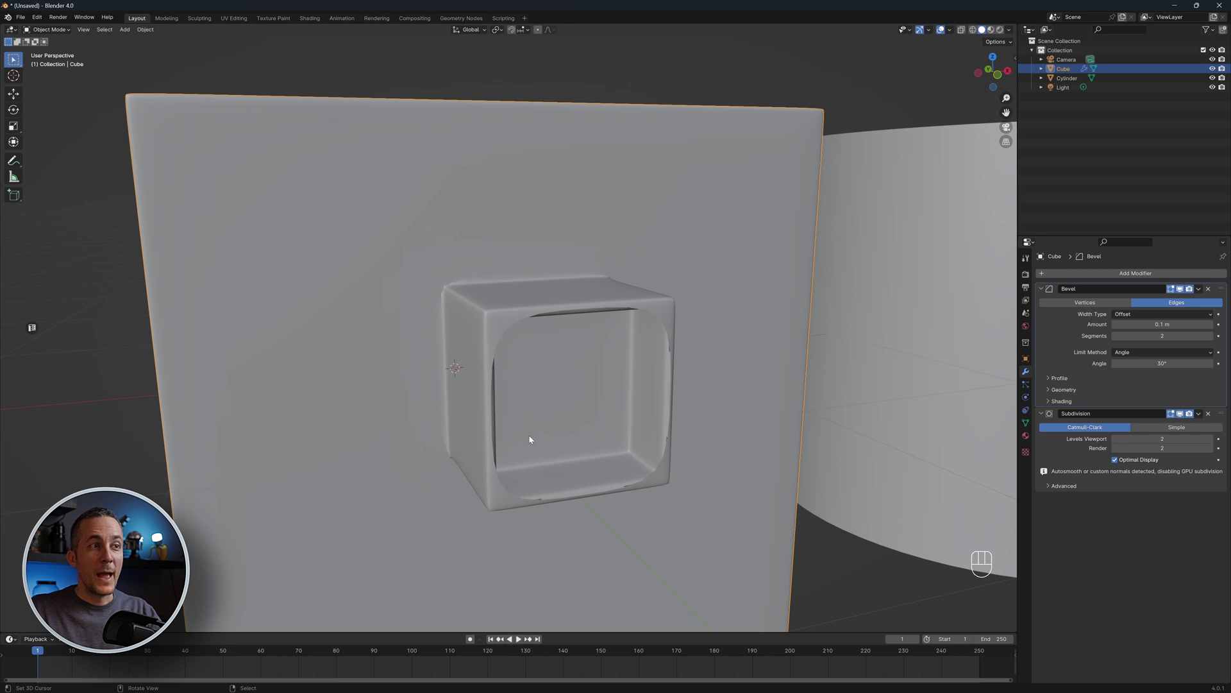
{"action": "middle_click_drag", "start_coordinate": [580, 390], "coordinate": [576, 390]}
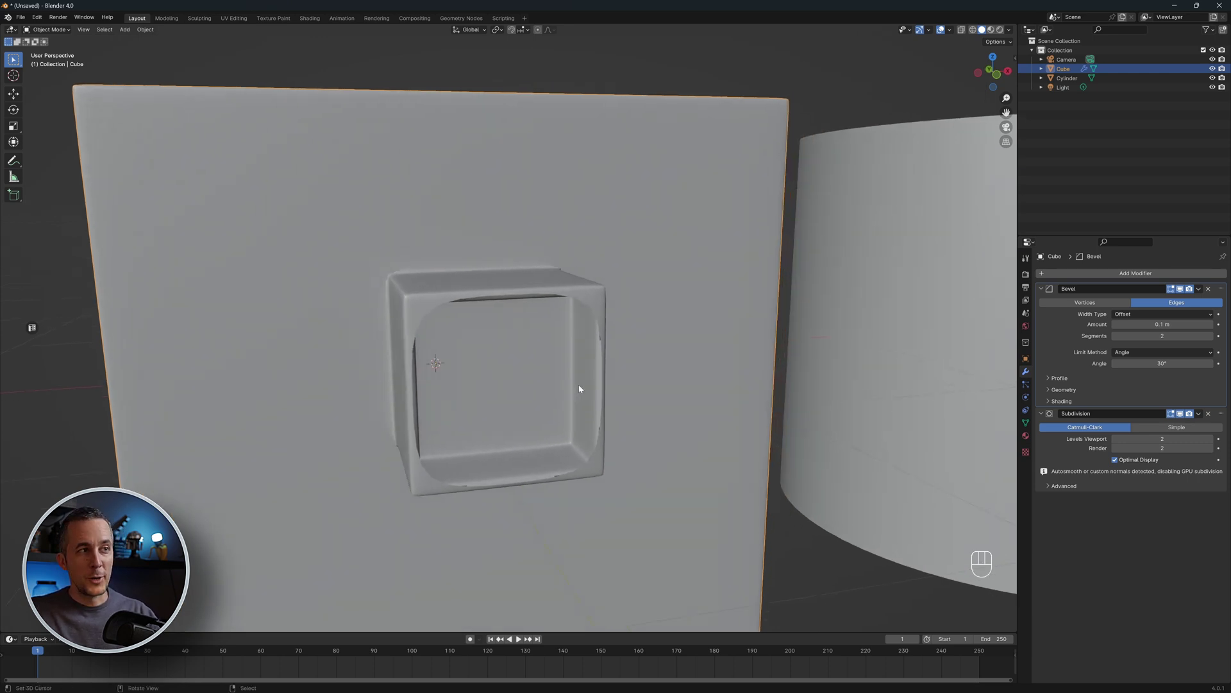
{"action": "middle_click_drag", "start_coordinate": [578, 383], "coordinate": [533, 338]}
Add two vertical loop cuts to the cube, sliding them close to the protruding box's left and right edges
{"action": "key", "text": "Tab"}
{"action": "key", "text": "ctrl+r"}
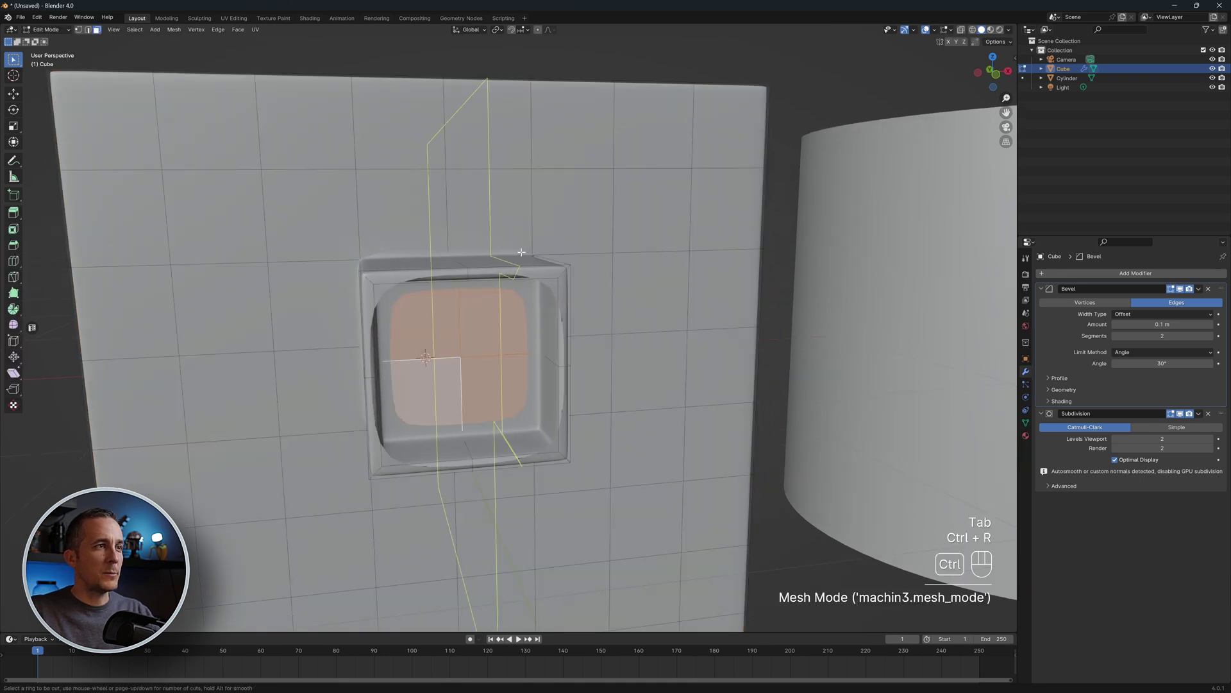
{"action": "left_click", "coordinate": [521, 252]}
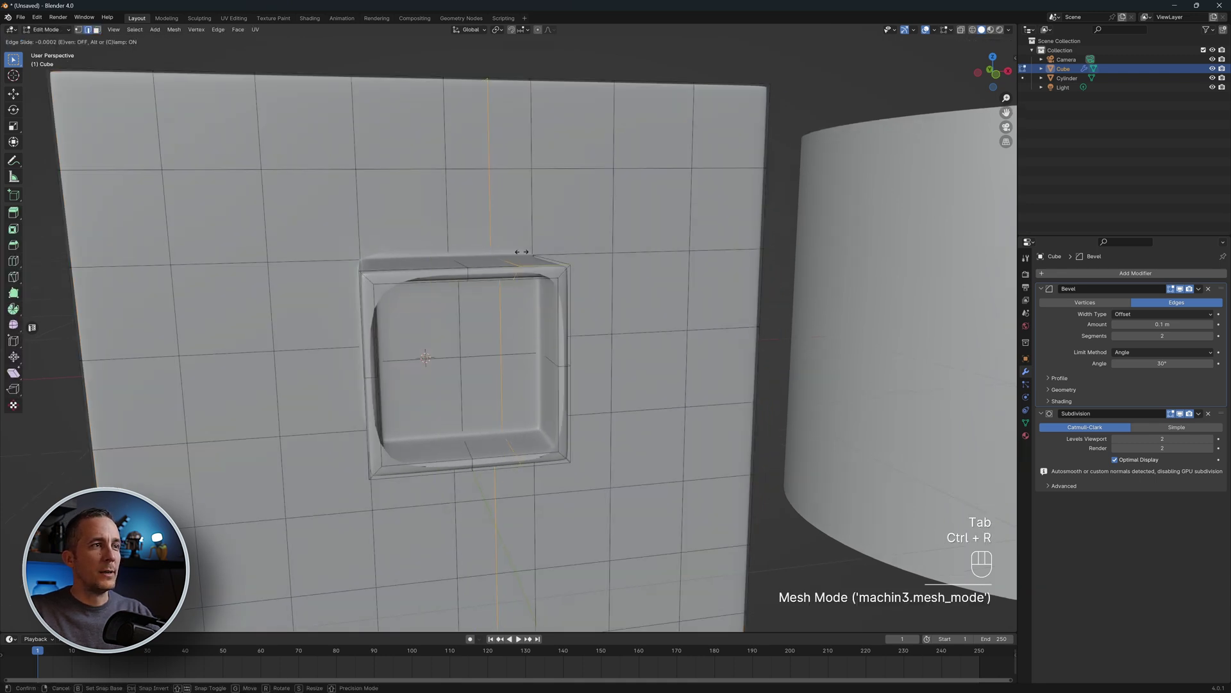
{"action": "left_click", "coordinate": [556, 250]}
{"action": "key", "text": "ctrl+r"}
{"action": "left_click", "coordinate": [384, 255]}
{"action": "left_click", "coordinate": [361, 255]}
Add two horizontal loop cuts close to the protruding box's top and bottom edges, and return to Object Mode
{"action": "key", "text": "ctrl+r"}
{"action": "left_click", "coordinate": [369, 282]}
{"action": "left_click", "coordinate": [375, 266]}
{"action": "key", "text": "ctrl+r"}
{"action": "left_click", "coordinate": [373, 359]}
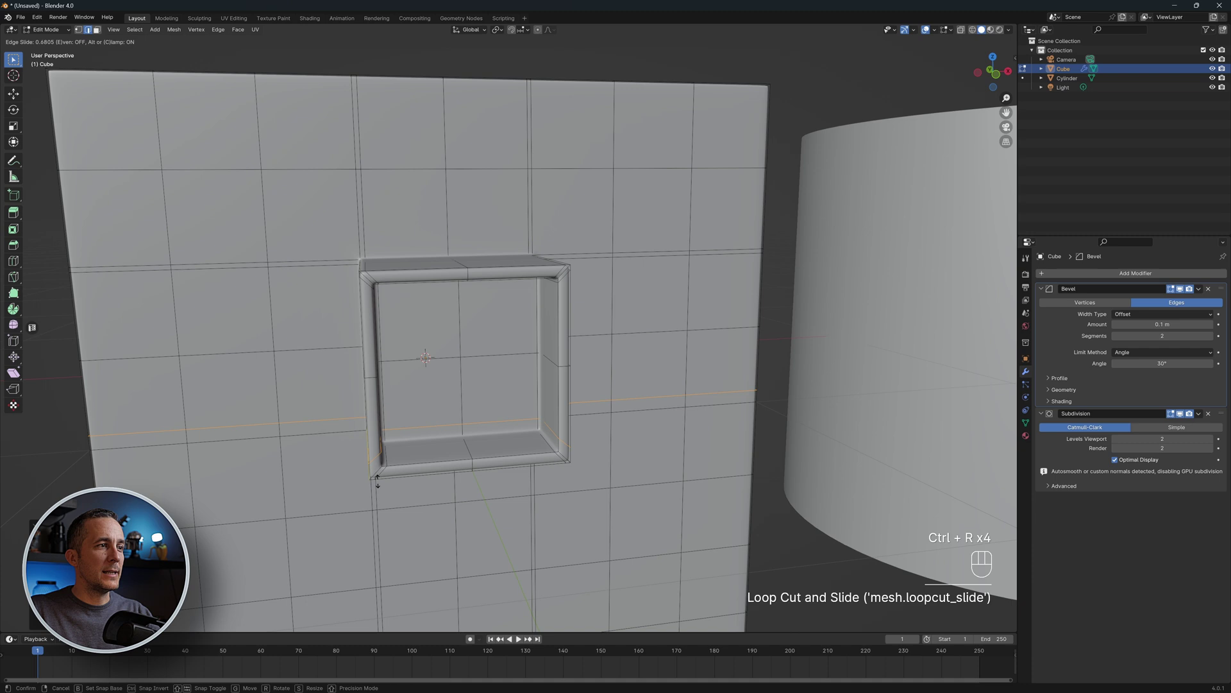
{"action": "left_click", "coordinate": [382, 483]}
{"action": "key", "text": "Tab"}
{"action": "scroll", "coordinate": [421, 344], "scroll_direction": "down", "scroll_amount": 5}
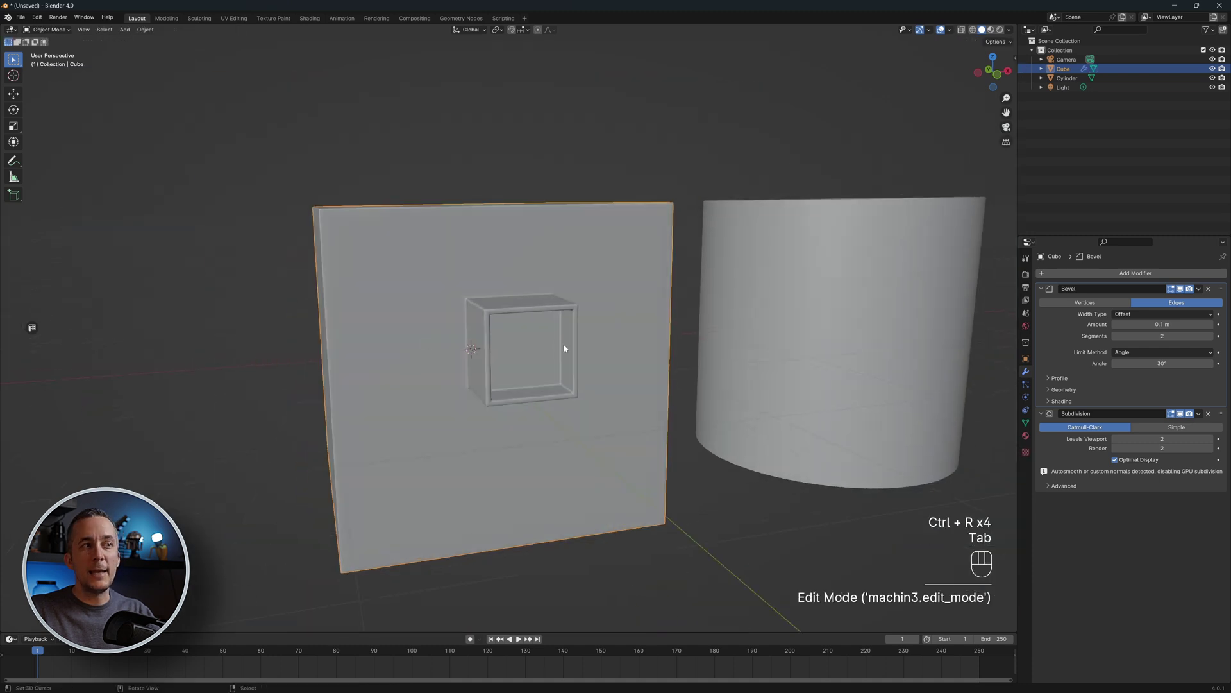
{"action": "scroll", "coordinate": [565, 344], "scroll_direction": "up", "scroll_amount": 2}
{"action": "mouse_move", "coordinate": [566, 341]}
{"action": "middle_mouse_down"}
{"action": "mouse_move", "coordinate": [510, 314]}
{"action": "mouse_move", "coordinate": [564, 326]}
{"action": "middle_mouse_up"}
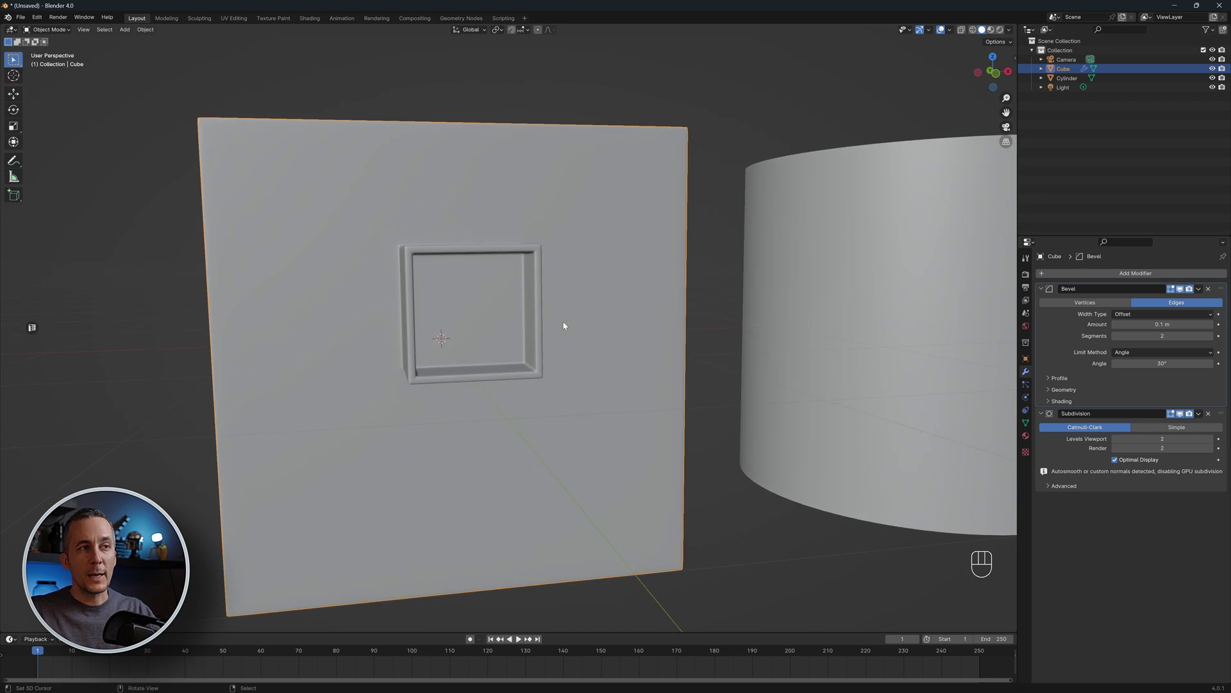
Apply the cube's Bevel and Subdivision modifiers and display the resulting mesh in Edit Mode
{"action": "key", "text": "ctrl+a"}
{"action": "key", "text": "ctrl+a"}
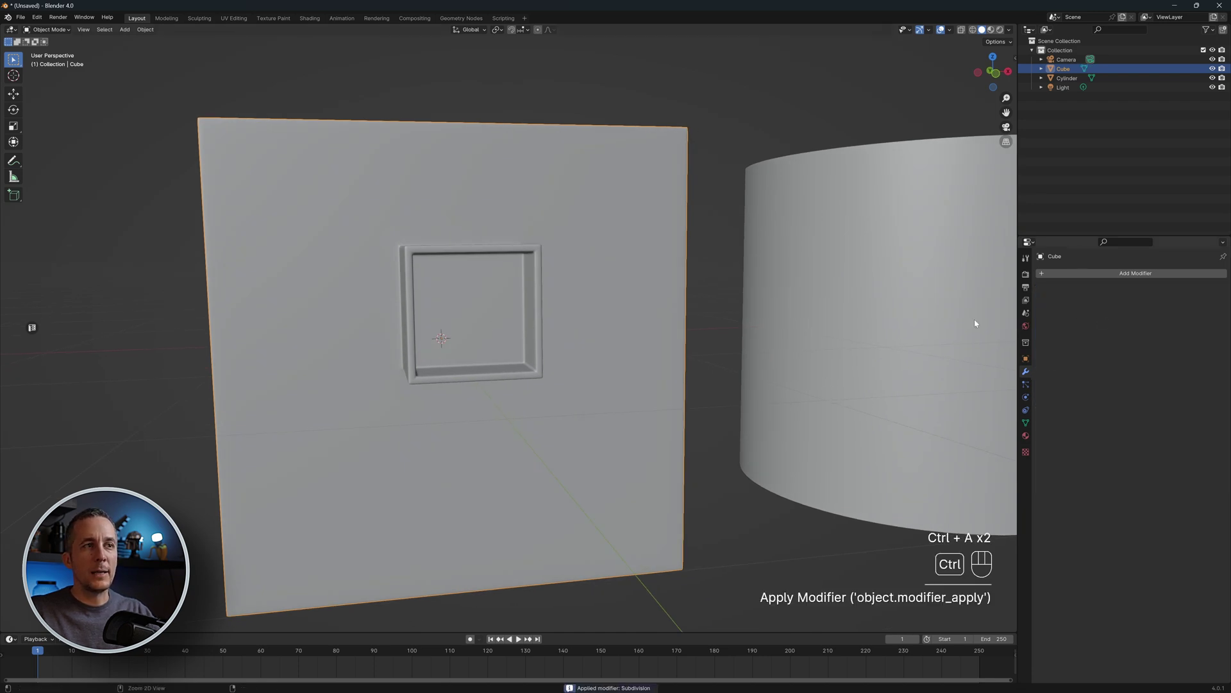
{"action": "key", "text": "Tab"}
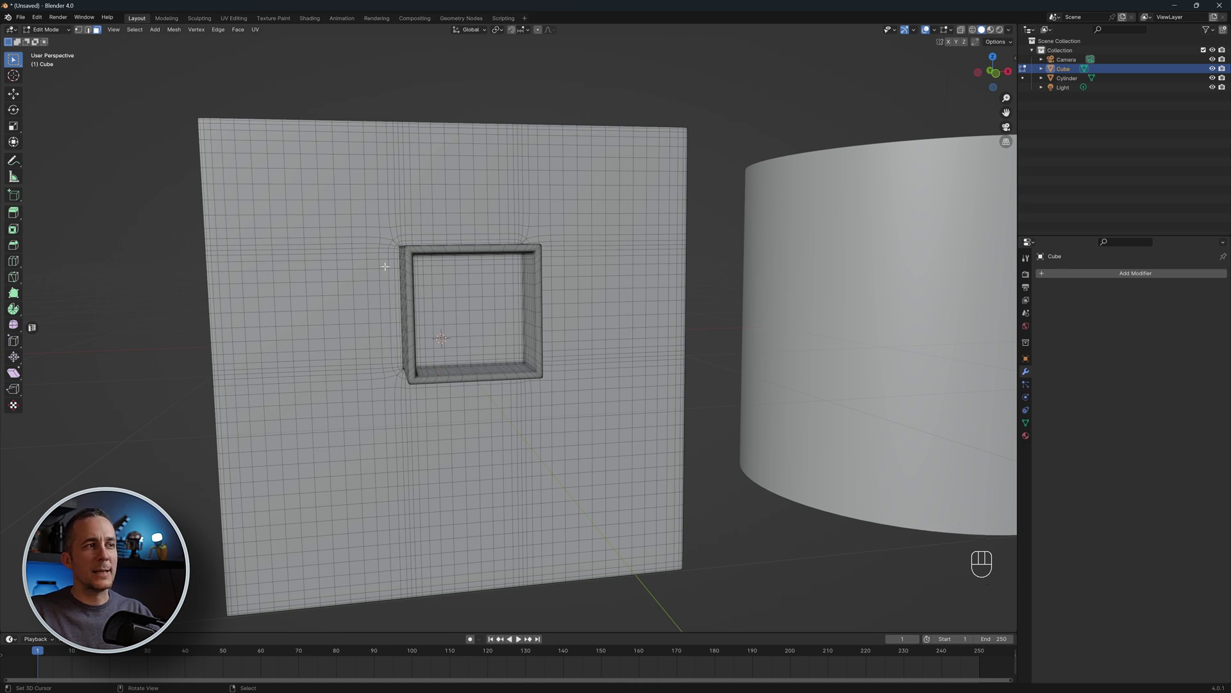
Undo applying the cube's Bevel and Subdivision modifiers and return to Object Mode
{"action": "key", "text": "ctrl+z"}
{"action": "key", "text": "ctrl+z"}
{"action": "key", "text": "ctrl+z"}
{"action": "key", "text": "ctrl+z"}
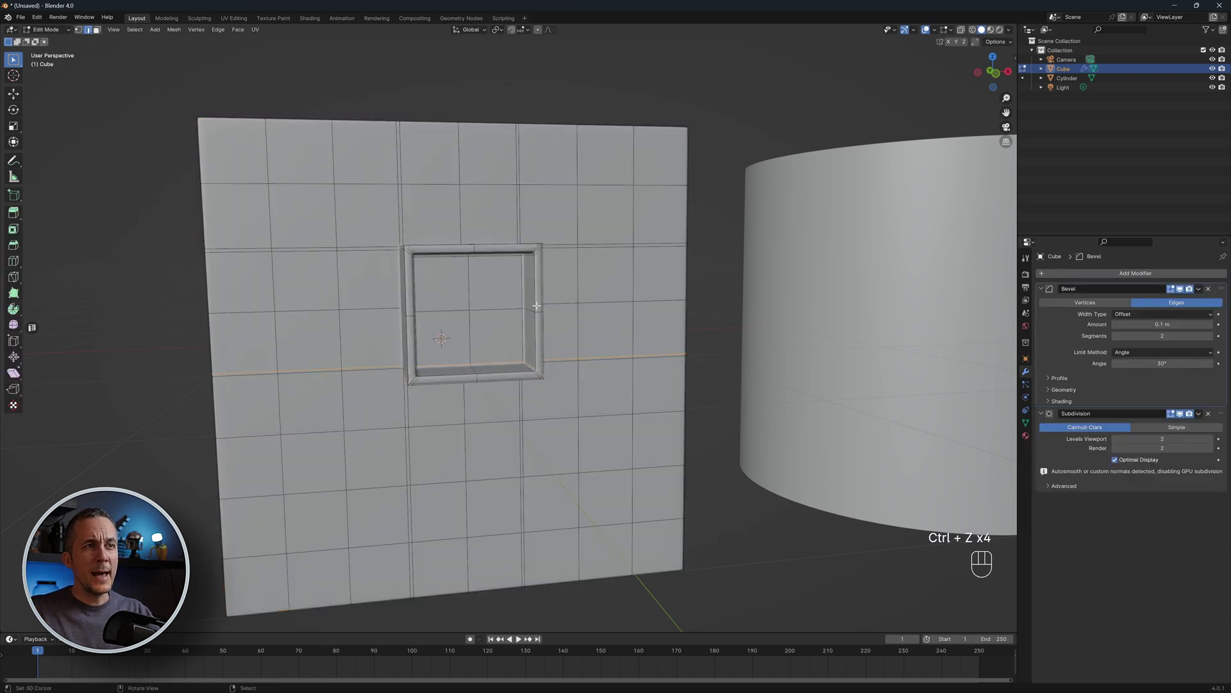
{"action": "scroll", "coordinate": [537, 306], "scroll_direction": "down", "scroll_amount": 2}
{"action": "key", "text": "Tab"}
Extrude a block of three by three faces outward from the cylinder's side wall
{"action": "middle_click_drag", "start_coordinate": [577, 321], "coordinate": [288, 284]}
{"action": "left_click", "coordinate": [771, 294]}
{"action": "middle_click_drag", "start_coordinate": [788, 302], "coordinate": [751, 313]}
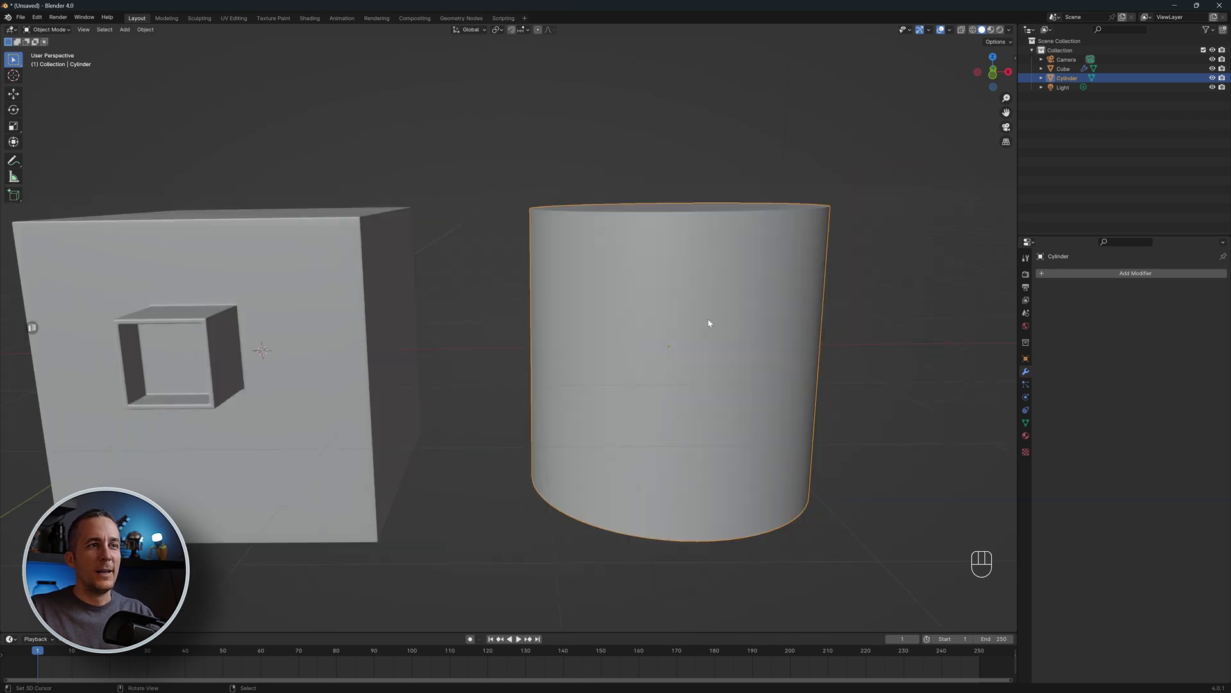
{"action": "key", "text": "Tab"}
{"action": "left_click", "coordinate": [739, 325]}
{"action": "left_click", "coordinate": [764, 324], "text": "shift"}
{"action": "left_click", "coordinate": [786, 325], "text": "shift"}
{"action": "left_click", "coordinate": [782, 344], "text": "shift"}
{"action": "left_click", "coordinate": [760, 345], "text": "shift"}
{"action": "left_click", "coordinate": [737, 344], "text": "shift"}
{"action": "left_click", "coordinate": [738, 364], "text": "shift"}
{"action": "left_click", "coordinate": [760, 364], "text": "shift"}
{"action": "left_click", "coordinate": [782, 364], "text": "shift"}
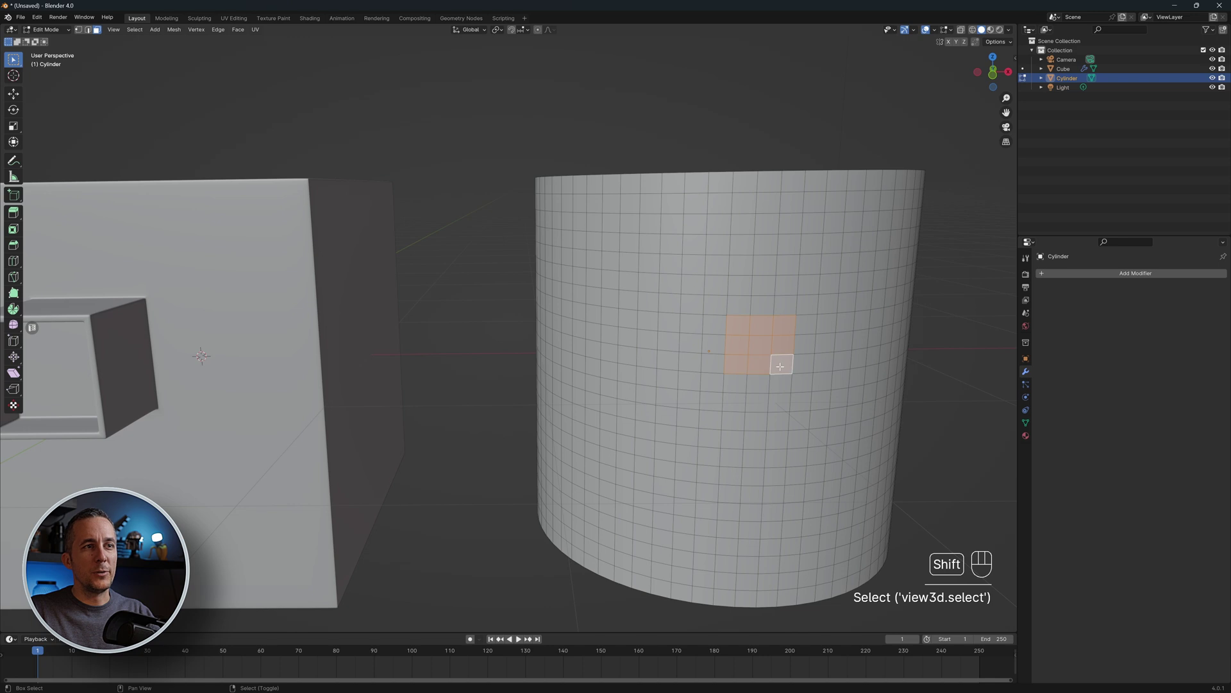
{"action": "middle_click_drag", "start_coordinate": [767, 348], "coordinate": [796, 359]}
{"action": "key", "text": "e"}
{"action": "left_click", "coordinate": [837, 374]}
Inset the front faces of the cylinder's extruded box, extrude them inward as a recess, and return to Object Mode
{"action": "key", "text": "i"}
{"action": "left_click", "coordinate": [840, 375]}
{"action": "key", "text": "e"}
{"action": "left_click", "coordinate": [825, 362]}
{"action": "middle_click_drag", "start_coordinate": [824, 363], "coordinate": [795, 357]}
{"action": "key", "text": "Tab"}
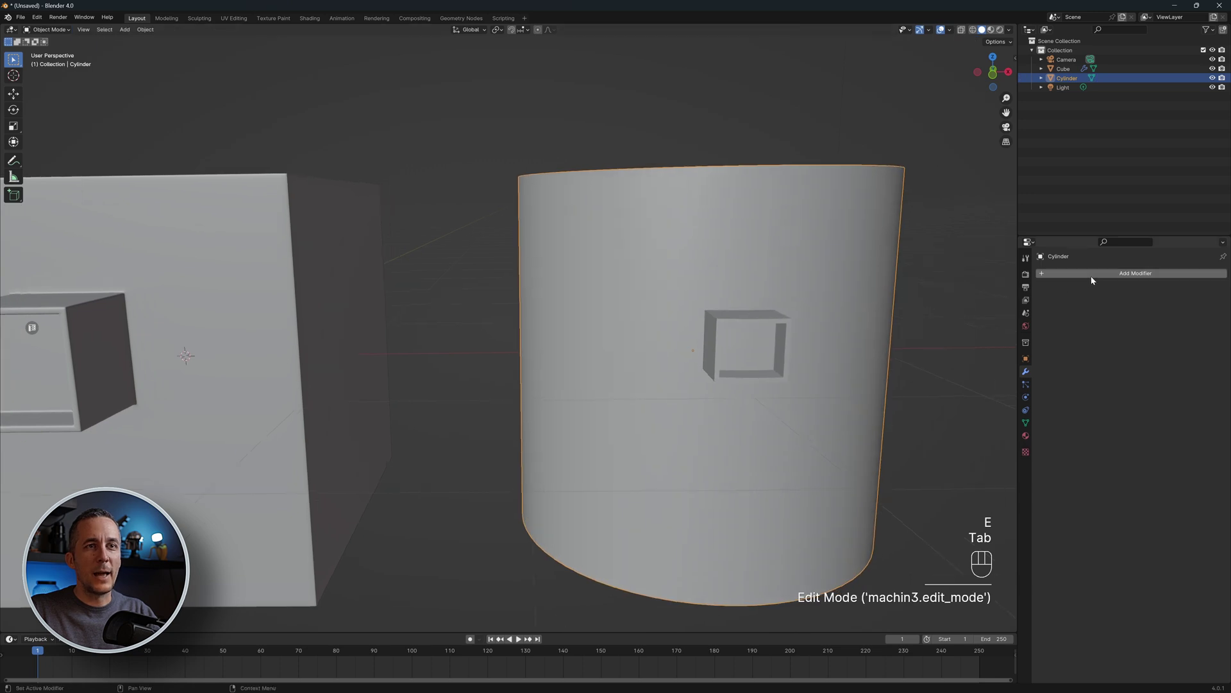
Add a Subdivision Surface modifier to the cylinder with the viewport level set to 2
{"action": "left_click", "coordinate": [1092, 273]}
{"action": "left_click", "coordinate": [1078, 274]}
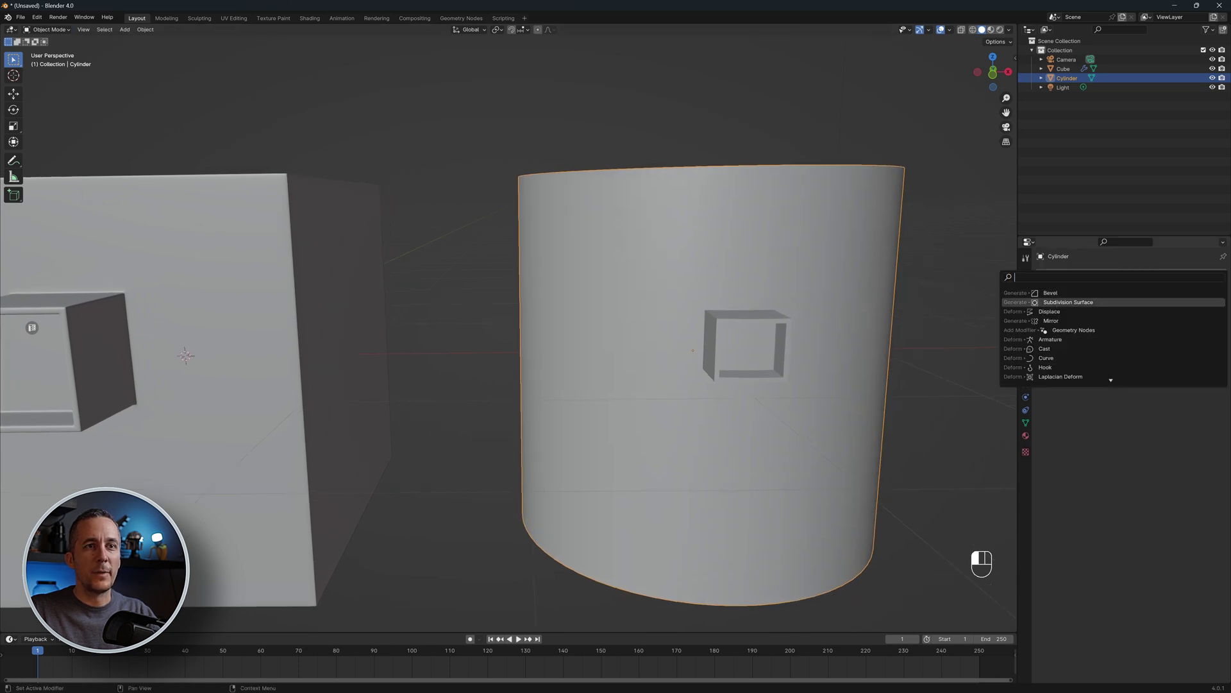
{"action": "left_click", "coordinate": [1077, 301]}
{"action": "scroll", "coordinate": [814, 334], "scroll_direction": "up", "scroll_amount": 2}
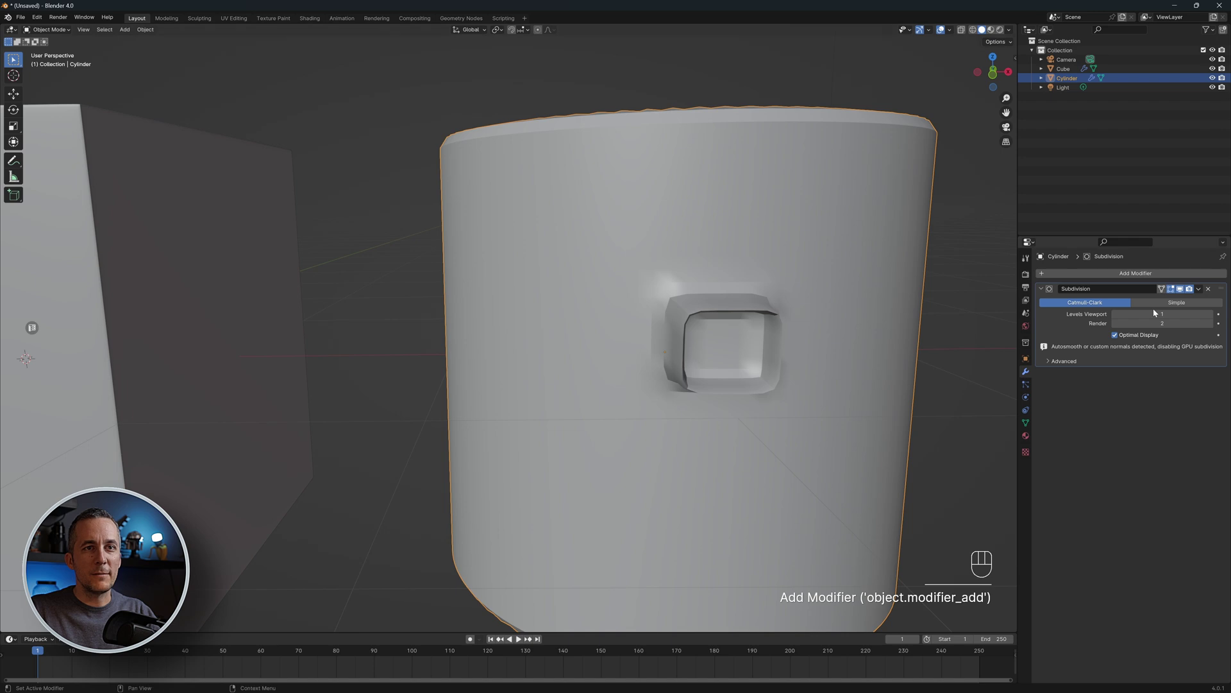
{"action": "left_click", "coordinate": [1210, 314]}
Add a Bevel modifier to the cylinder and move it above the Subdivision modifier
{"action": "left_click", "coordinate": [1096, 273]}
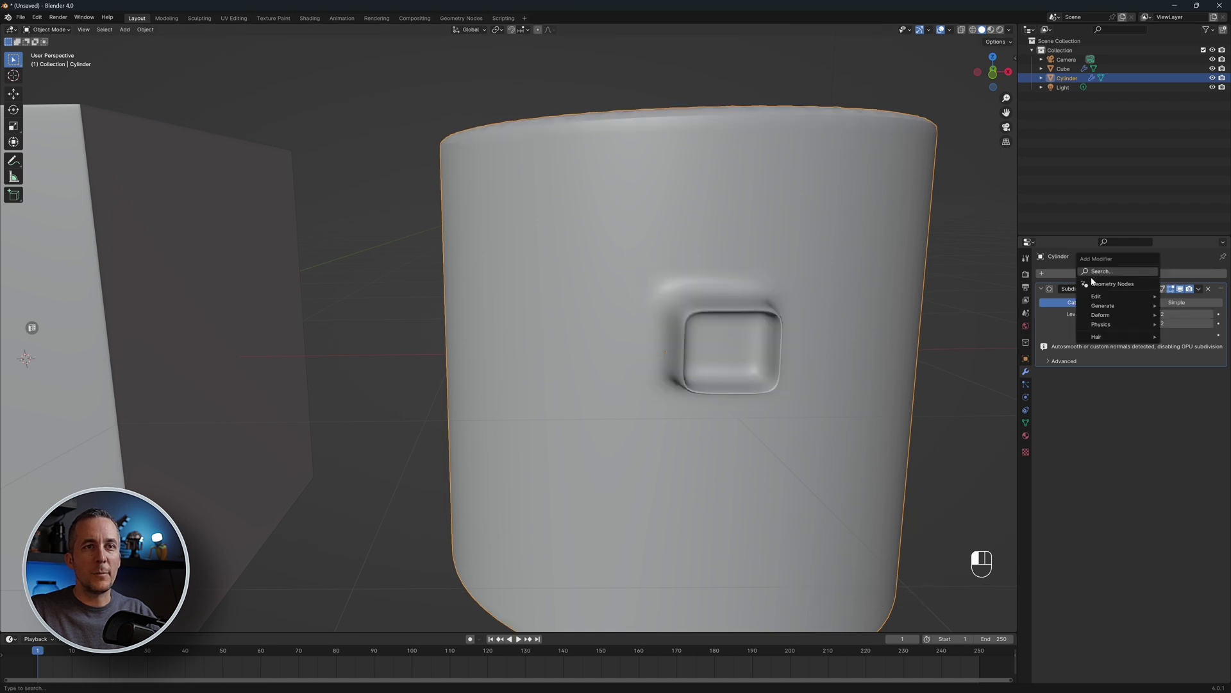
{"action": "key", "text": "space"}
{"action": "left_click", "coordinate": [1050, 297]}
{"action": "left_click_drag", "start_coordinate": [1220, 373], "coordinate": [1217, 268]}
{"action": "scroll", "coordinate": [801, 324], "scroll_direction": "up", "scroll_amount": 4}
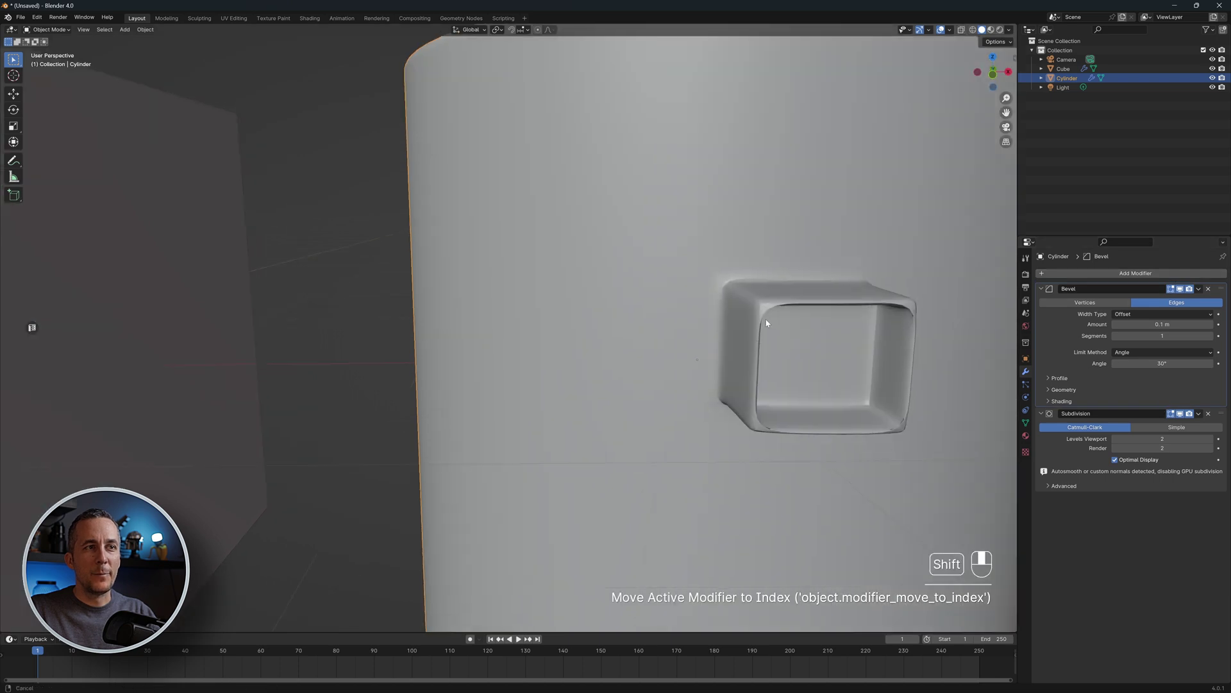
{"action": "scroll", "coordinate": [756, 421], "scroll_direction": "down", "scroll_amount": 4}
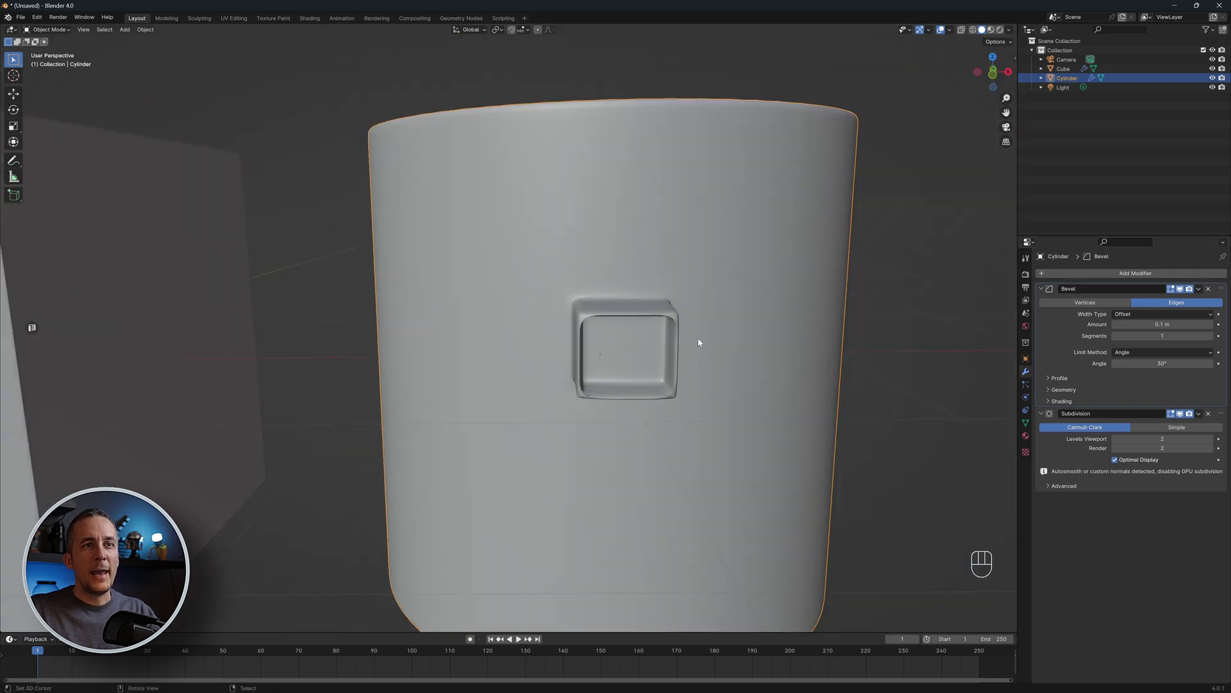
Hide the cylinder's Subdivision effect in the viewport and add vertical loop cuts close to the box's left and right edges
{"action": "key", "text": "Tab"}
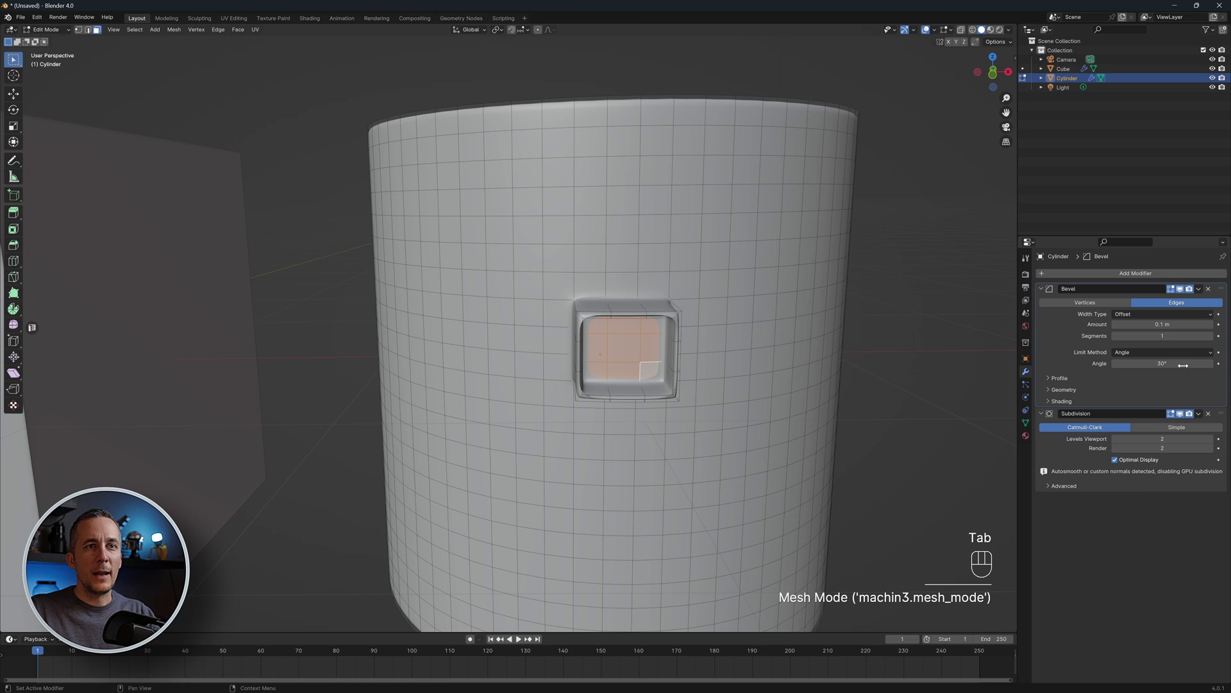
{"action": "left_click", "coordinate": [1187, 415]}
{"action": "key", "text": "ctrl+r"}
{"action": "left_click", "coordinate": [664, 295]}
{"action": "left_click", "coordinate": [670, 295]}
{"action": "key", "text": "ctrl+r"}
{"action": "left_click", "coordinate": [589, 298]}
{"action": "left_click", "coordinate": [582, 298]}
Add horizontal loop cuts near the cylinder box's top and bottom edges, then show the Subdivision effect again in Object Mode
{"action": "key", "text": "ctrl+r"}
{"action": "left_click", "coordinate": [583, 306]}
{"action": "left_click", "coordinate": [583, 313]}
{"action": "key", "text": "ctrl+r"}
{"action": "left_click", "coordinate": [582, 334]}
{"action": "left_click", "coordinate": [582, 392]}
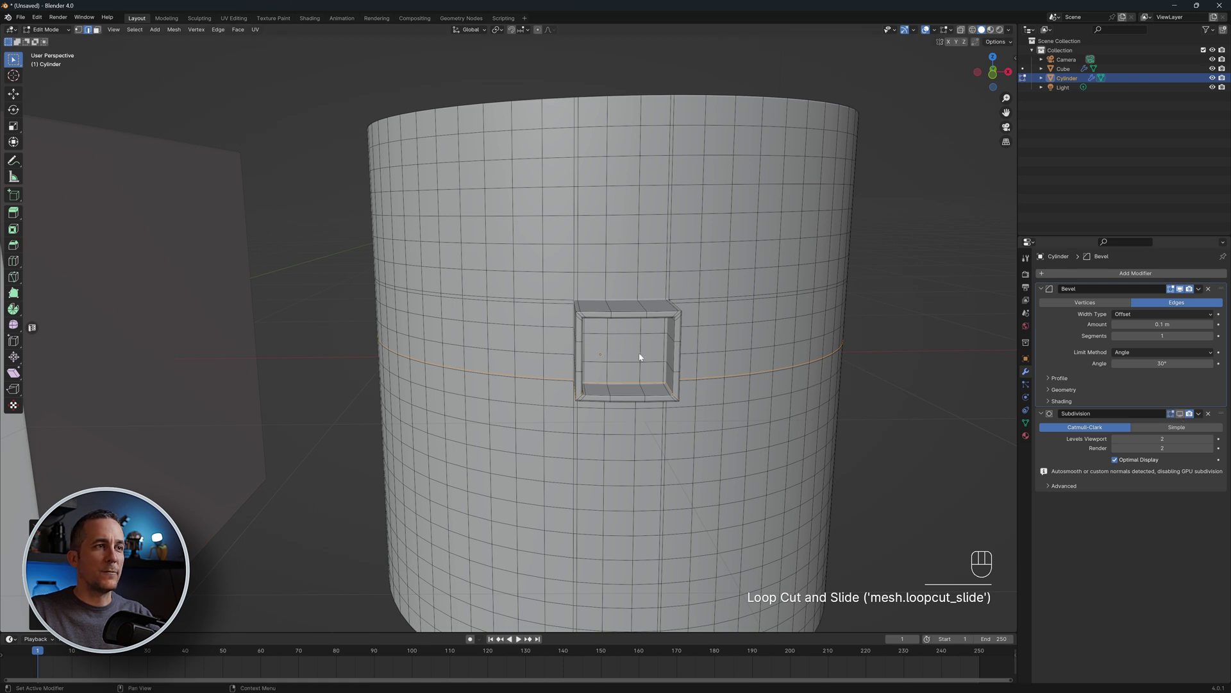
{"action": "middle_click_drag", "start_coordinate": [640, 357], "coordinate": [751, 176]}
{"action": "key", "text": "Tab"}
{"action": "middle_click_drag", "start_coordinate": [672, 359], "coordinate": [735, 281]}
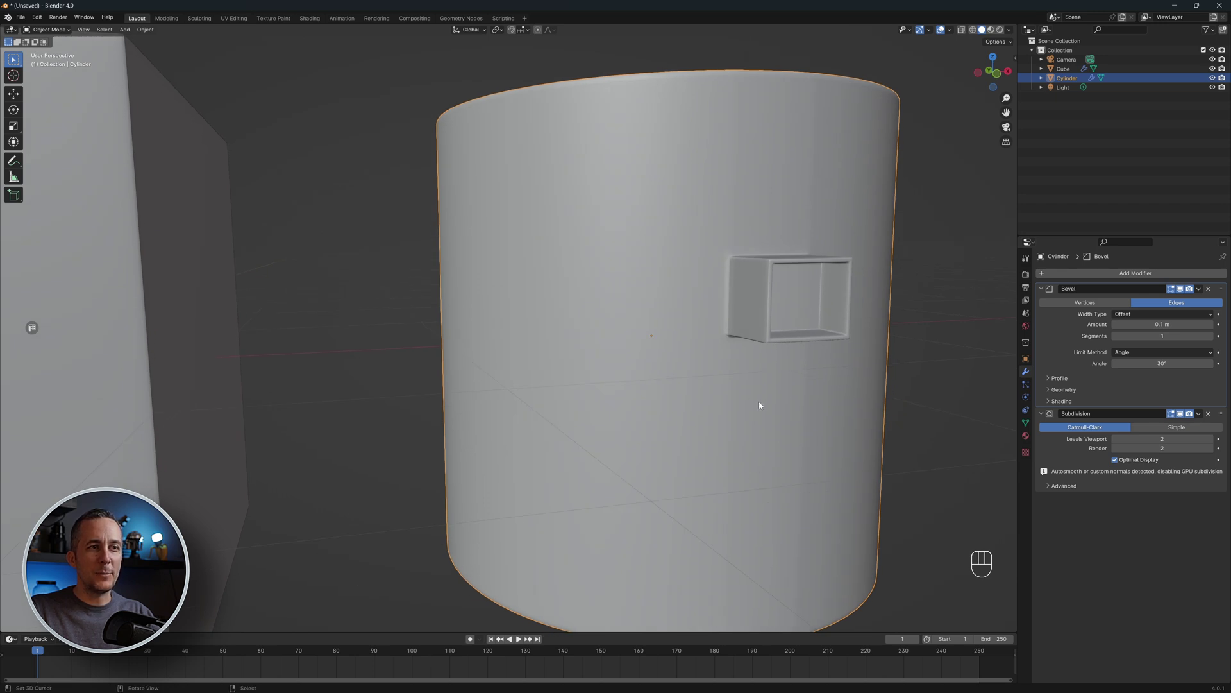
{"action": "middle_click_drag", "start_coordinate": [791, 532], "coordinate": [750, 498]}
{"action": "scroll", "coordinate": [741, 442], "scroll_direction": "up", "scroll_amount": 2}
{"action": "scroll", "coordinate": [731, 424], "scroll_direction": "down", "scroll_amount": 2}
{"action": "middle_click_drag", "start_coordinate": [740, 427], "coordinate": [726, 425]}
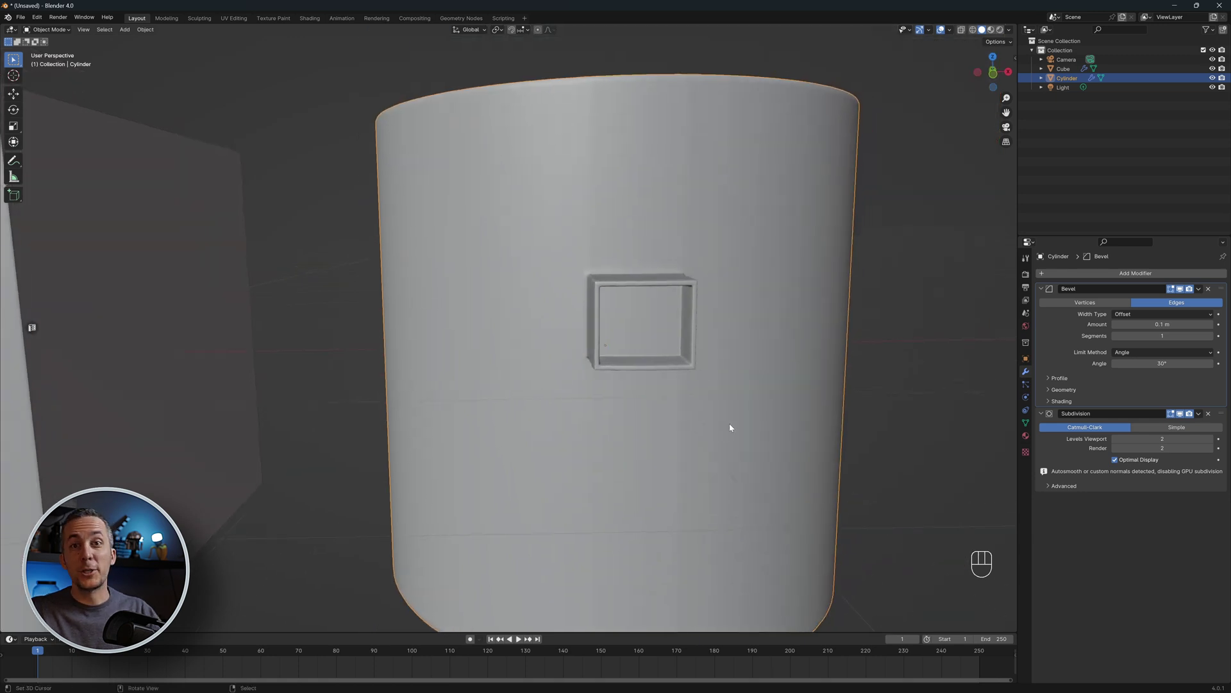
{"action": "scroll", "coordinate": [795, 381], "scroll_direction": "up", "scroll_amount": 3}
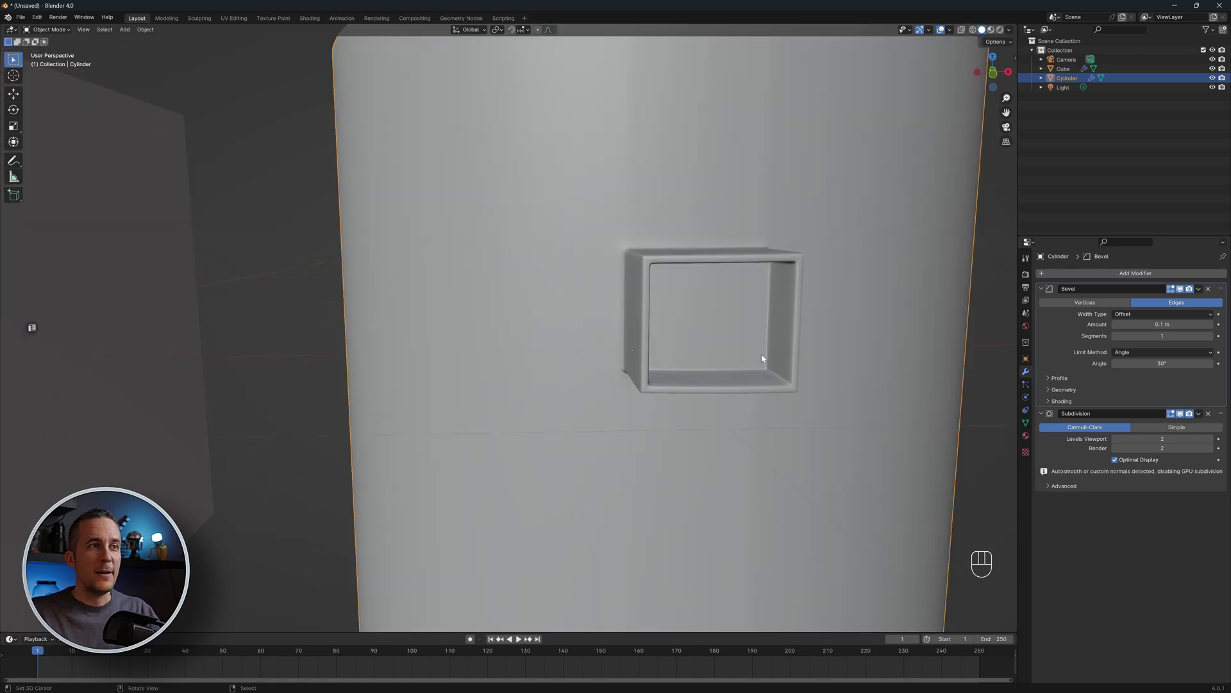
Undo the cylinder's box, loop cuts and modifiers back to the plain grid mesh
{"action": "key", "text": "ctrl+z"}
{"action": "key", "text": "ctrl+z"}
{"action": "key", "text": "ctrl+z"}
{"action": "key", "text": "ctrl+z"}
{"action": "key", "text": "ctrl+z"}
{"action": "key", "text": "ctrl+z"}
{"action": "key", "text": "ctrl+z"}
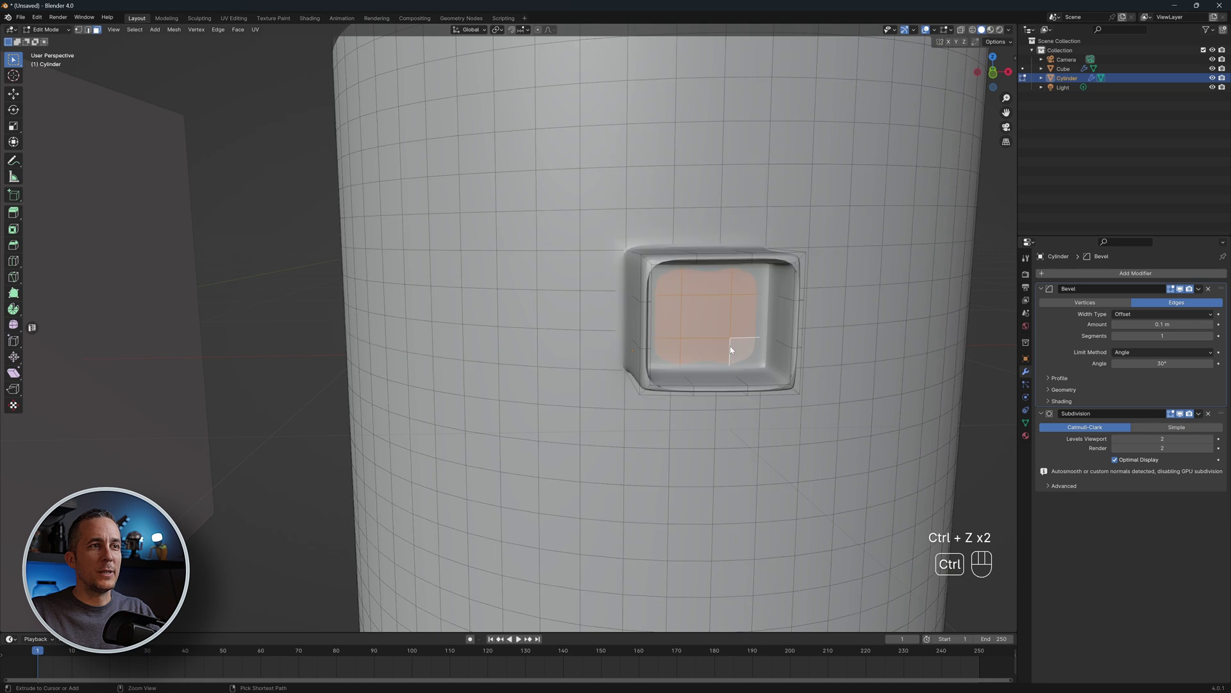
{"action": "key", "text": "ctrl+z"}
{"action": "key", "text": "ctrl+z"}
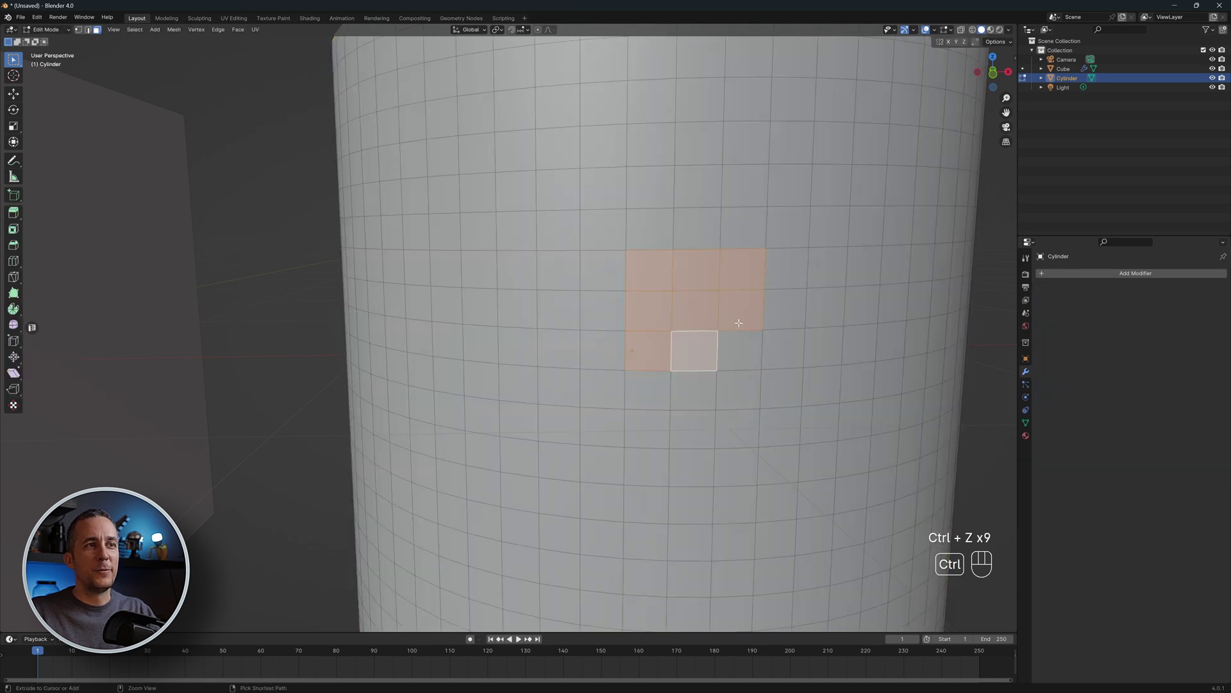
{"action": "key", "text": "ctrl+shift+z"}
Extrude a single face on the cylinder's side inward about 0.08 m to form a square recess
{"action": "middle_click_drag", "start_coordinate": [739, 322], "coordinate": [770, 297]}
{"action": "left_click", "coordinate": [632, 359]}
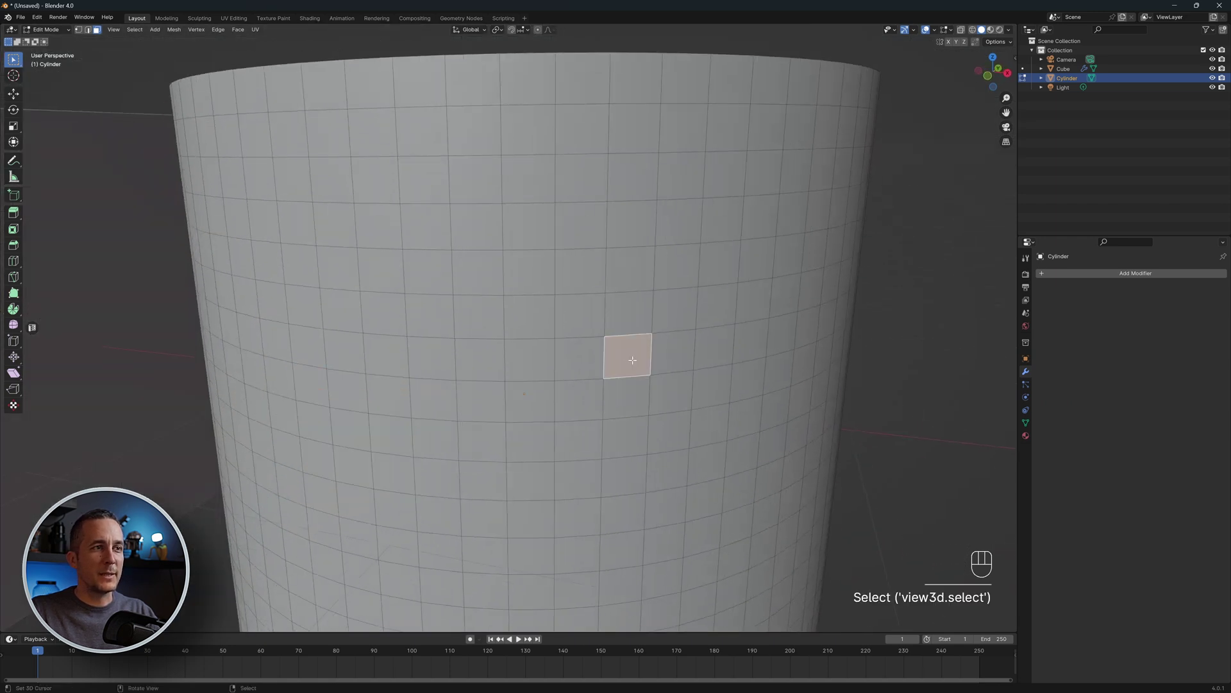
{"action": "scroll", "coordinate": [689, 372], "scroll_direction": "up", "scroll_amount": 3}
{"action": "key", "text": "e"}
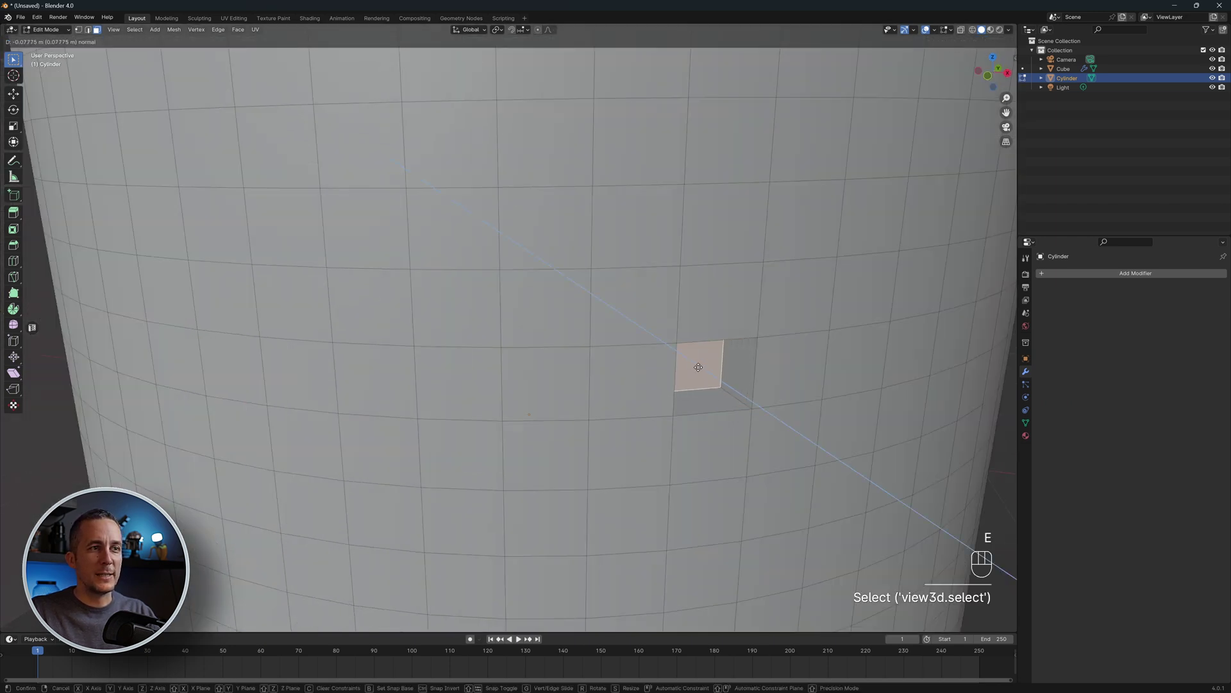
{"action": "left_click", "coordinate": [699, 367]}
{"action": "middle_click_drag", "start_coordinate": [701, 367], "coordinate": [693, 363]}
Add a Subdivision Surface modifier to the cylinder in Object Mode with the viewport level set to 2
{"action": "left_click", "coordinate": [1094, 273]}
{"action": "key", "text": "Escape"}
{"action": "key", "text": "Tab"}
{"action": "left_click", "coordinate": [1119, 274]}
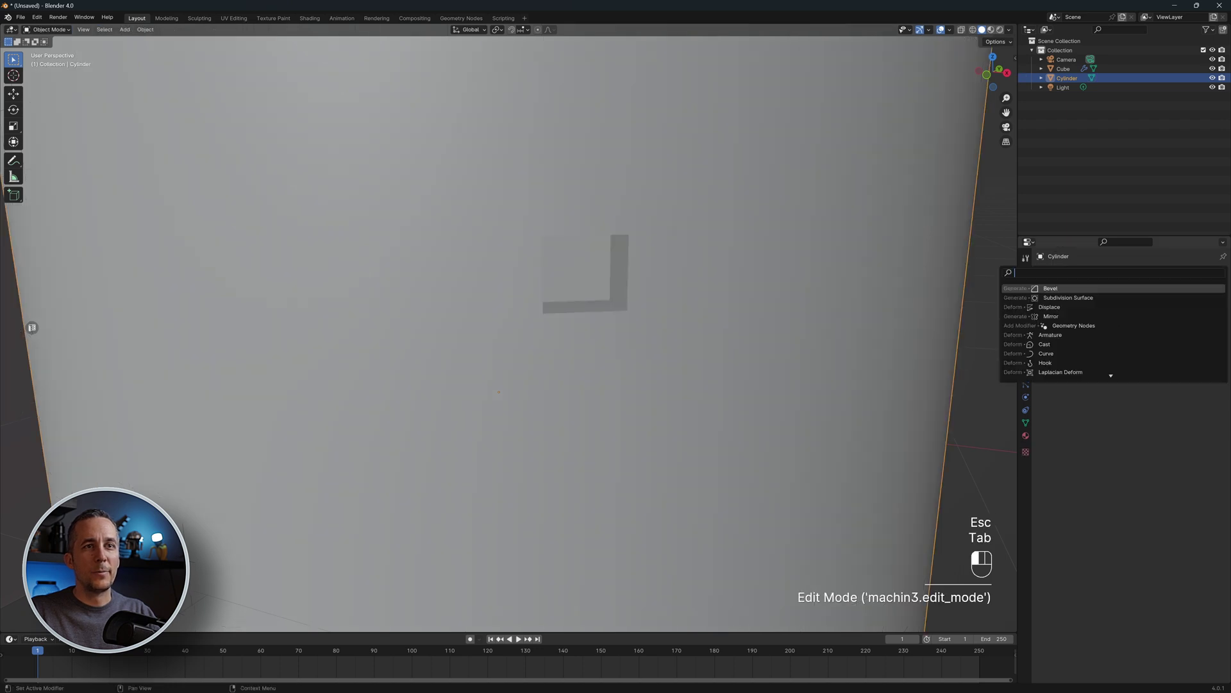
{"action": "left_click", "coordinate": [1106, 272]}
{"action": "left_click", "coordinate": [1076, 299]}
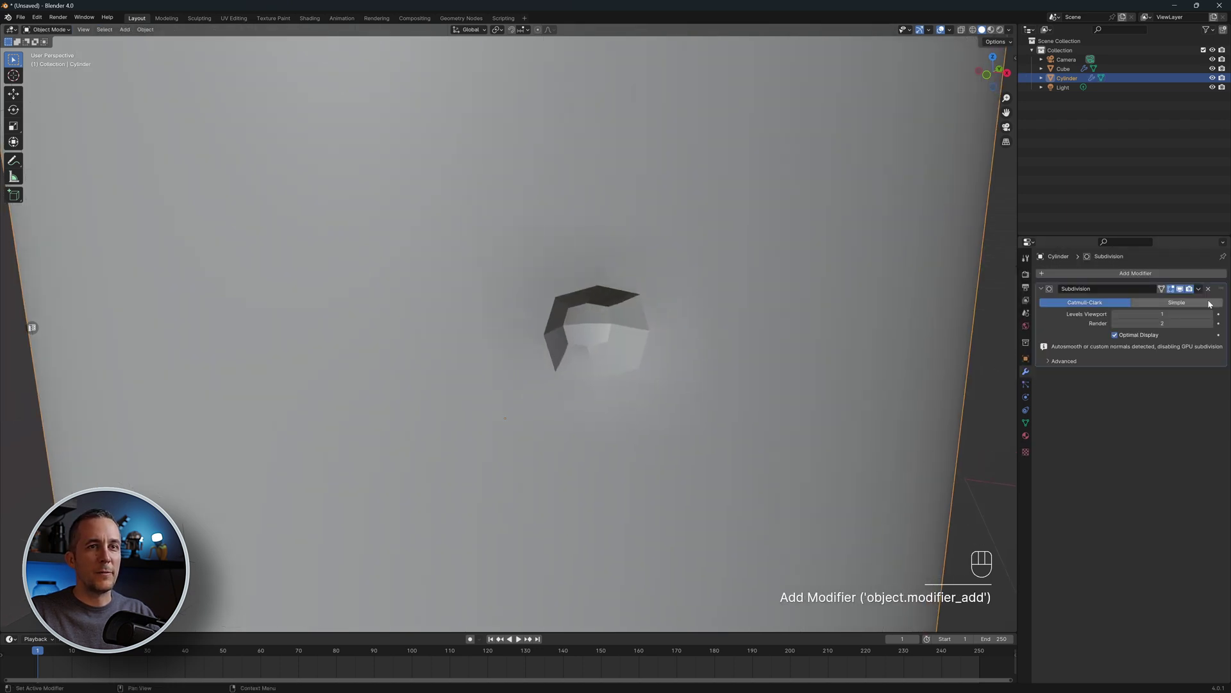
{"action": "type", "text": "2"}
{"action": "key", "text": "Return"}
{"action": "scroll", "coordinate": [717, 306], "scroll_direction": "down", "scroll_amount": 3}
{"action": "scroll", "coordinate": [593, 322], "scroll_direction": "up", "scroll_amount": 2}
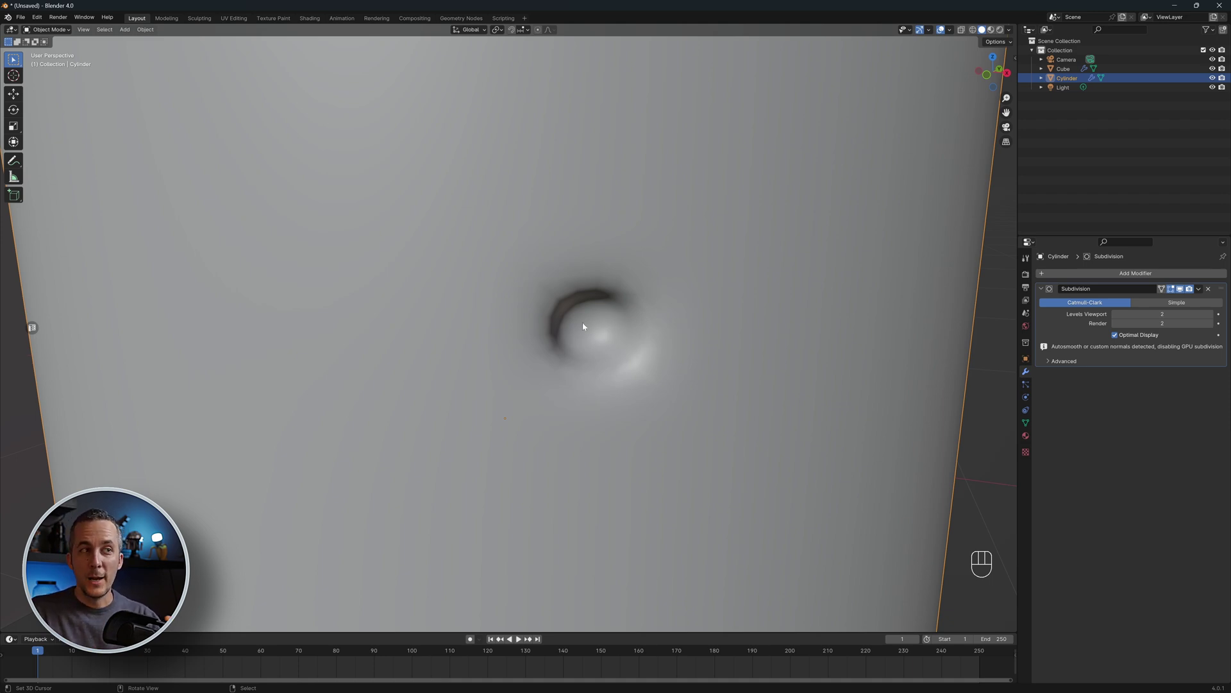
{"action": "scroll", "coordinate": [617, 334], "scroll_direction": "down", "scroll_amount": 2}
{"action": "scroll", "coordinate": [616, 334], "scroll_direction": "up", "scroll_amount": 2}
Hide the Subdivision effect in the viewport while editing the cylinder's recess in Edit Mode
{"action": "key", "text": "Tab"}
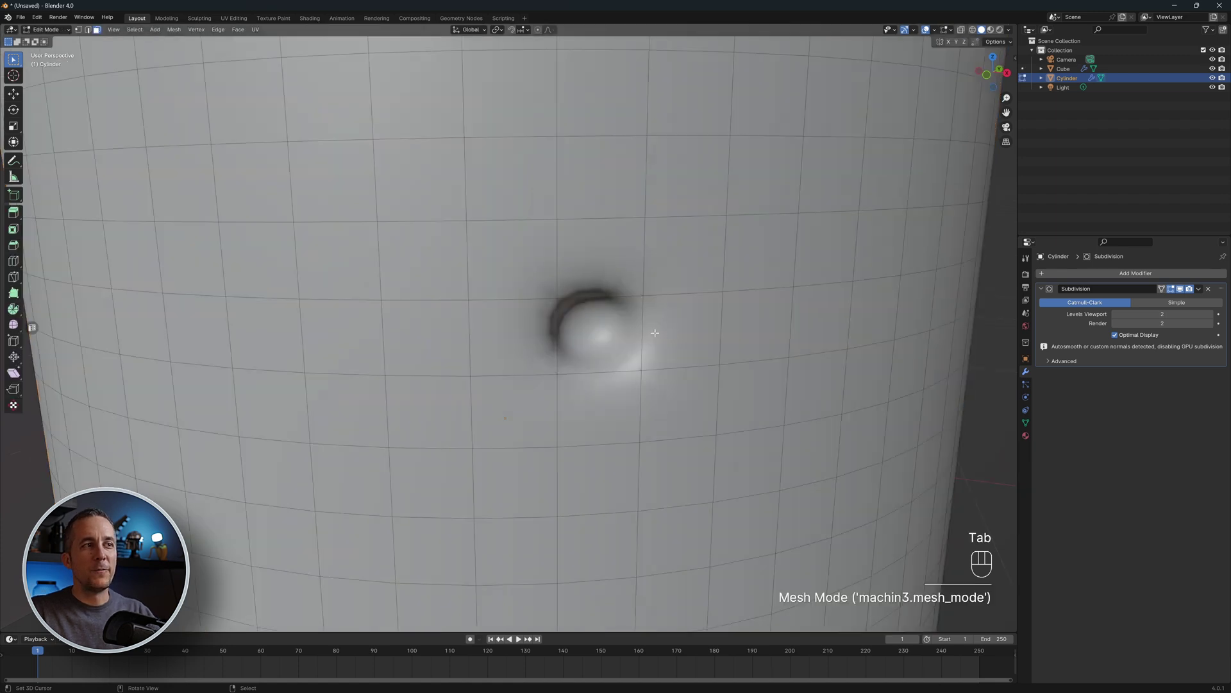
{"action": "left_click", "coordinate": [1181, 292]}
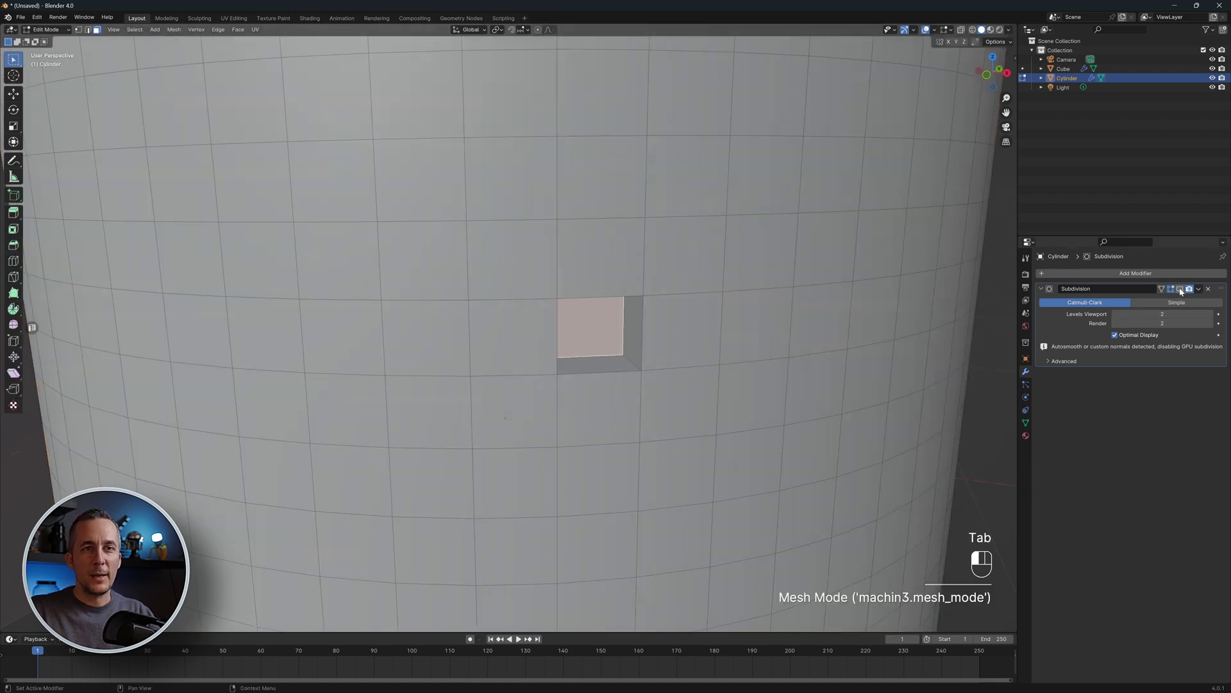
{"action": "scroll", "coordinate": [641, 314], "scroll_direction": "up", "scroll_amount": 4}
{"action": "middle_click_drag", "start_coordinate": [657, 305], "coordinate": [617, 324], "text": "shift"}
Try to select the recess's edges one by one in edge selection mode
{"action": "key", "text": "Tab"}
{"action": "left_click", "coordinate": [722, 430]}
{"action": "left_click", "coordinate": [703, 357], "text": "shift"}
{"action": "left_click", "coordinate": [638, 422], "text": "shift"}
{"action": "middle_click_drag", "start_coordinate": [611, 399], "coordinate": [242, 339], "text": "shift"}
{"action": "left_click", "coordinate": [245, 377], "text": "shift"}
{"action": "left_click", "coordinate": [258, 308], "text": "shift"}
{"action": "middle_click_drag", "start_coordinate": [294, 275], "coordinate": [299, 267]}
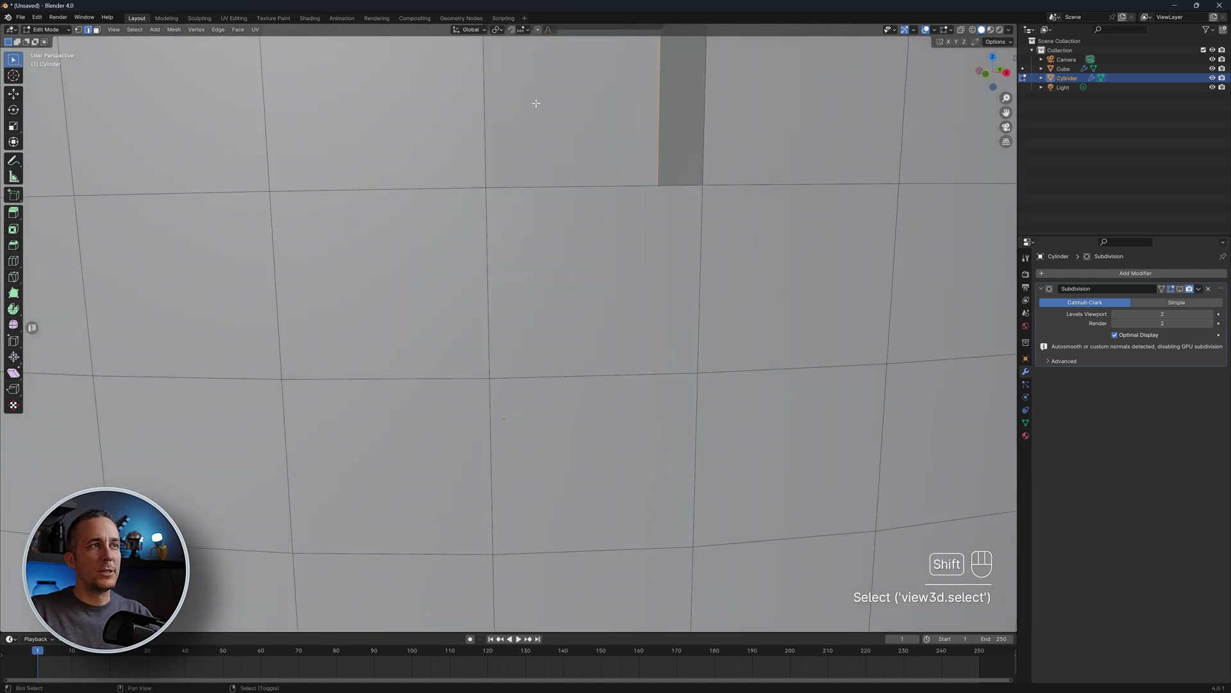
{"action": "middle_click_drag", "start_coordinate": [536, 103], "coordinate": [532, 154], "text": "shift"}
{"action": "left_click", "coordinate": [540, 181], "text": "shift"}
{"action": "left_click", "coordinate": [663, 219], "text": "shift"}
{"action": "left_click", "coordinate": [480, 179], "text": "shift"}
{"action": "left_click", "coordinate": [441, 222], "text": "shift"}
{"action": "left_click", "coordinate": [522, 359], "text": "shift"}
Select the recess's side walls and back face, convert the selection to edges, and bevel them with a 0.00188 m width
{"action": "key", "text": "Tab"}
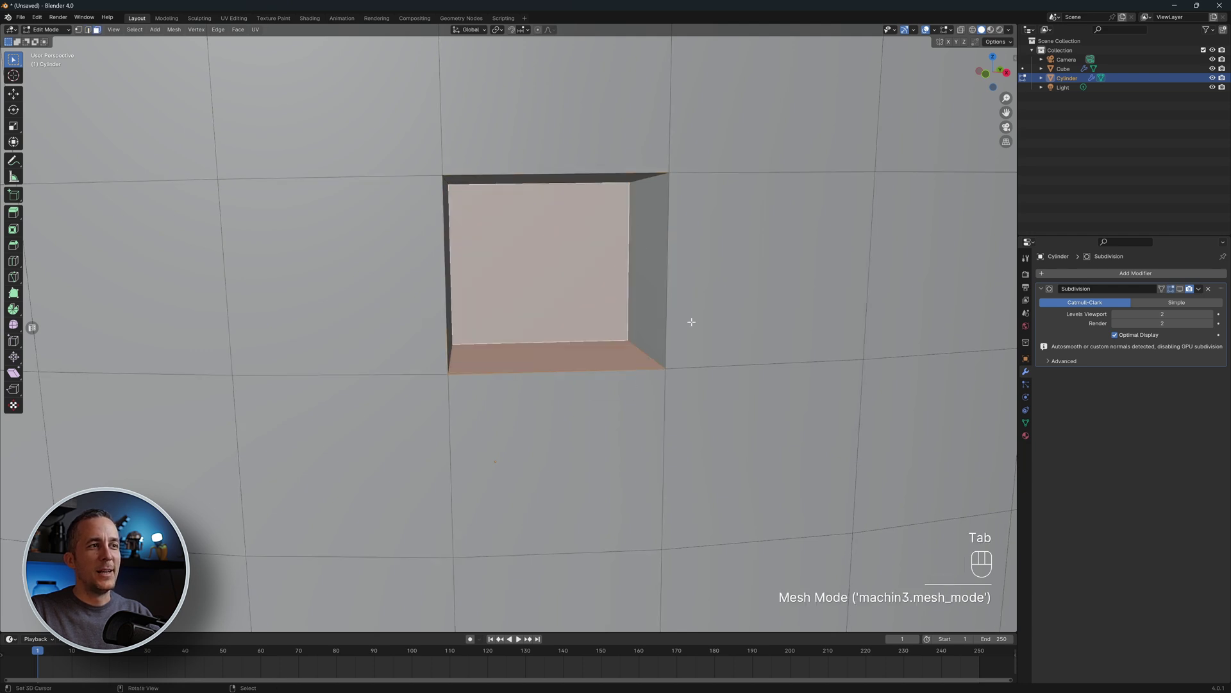
{"action": "left_click", "coordinate": [643, 350], "text": "alt"}
{"action": "left_click", "coordinate": [556, 271], "text": "shift"}
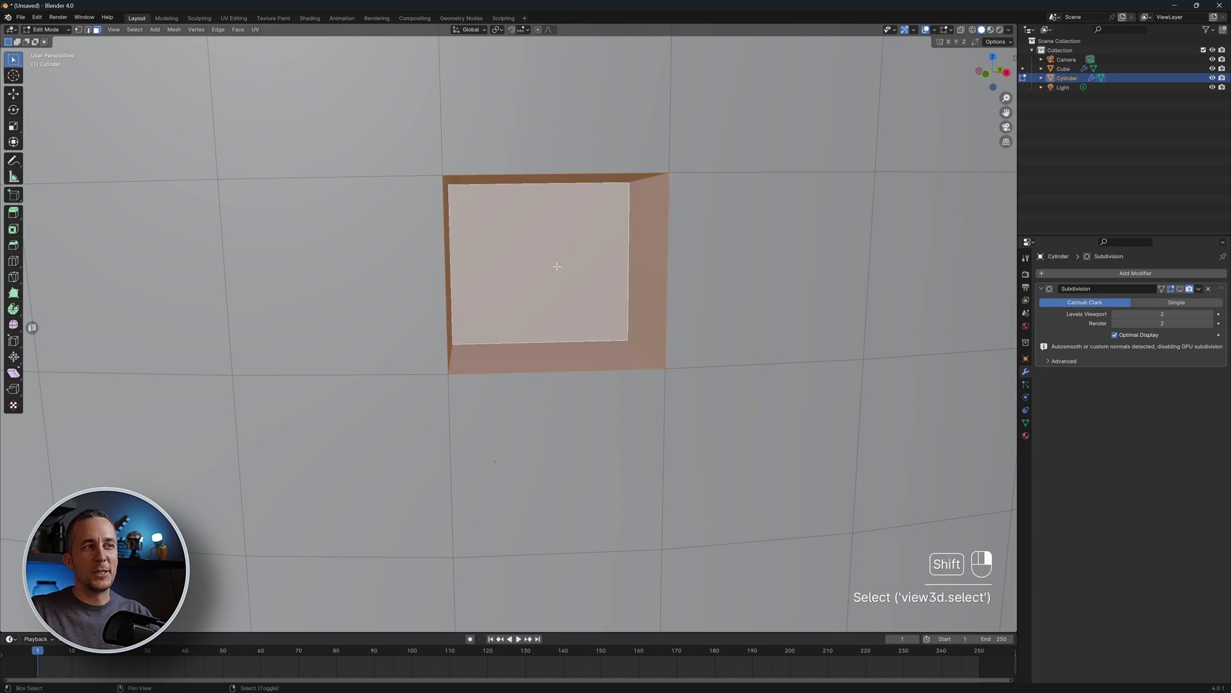
{"action": "scroll", "coordinate": [555, 268], "scroll_direction": "down", "scroll_amount": 5}
{"action": "key", "text": "Tab"}
{"action": "left_click", "coordinate": [536, 323]}
{"action": "scroll", "coordinate": [539, 320], "scroll_direction": "up", "scroll_amount": 5}
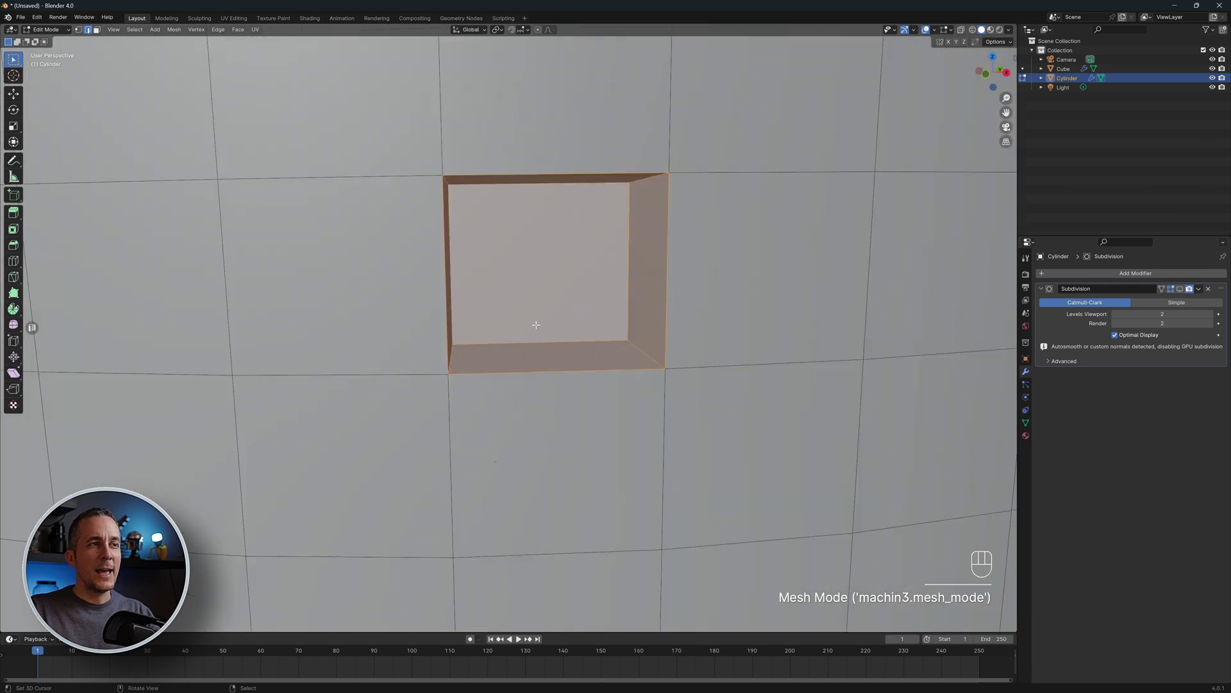
{"action": "key", "text": "ctrl+b"}
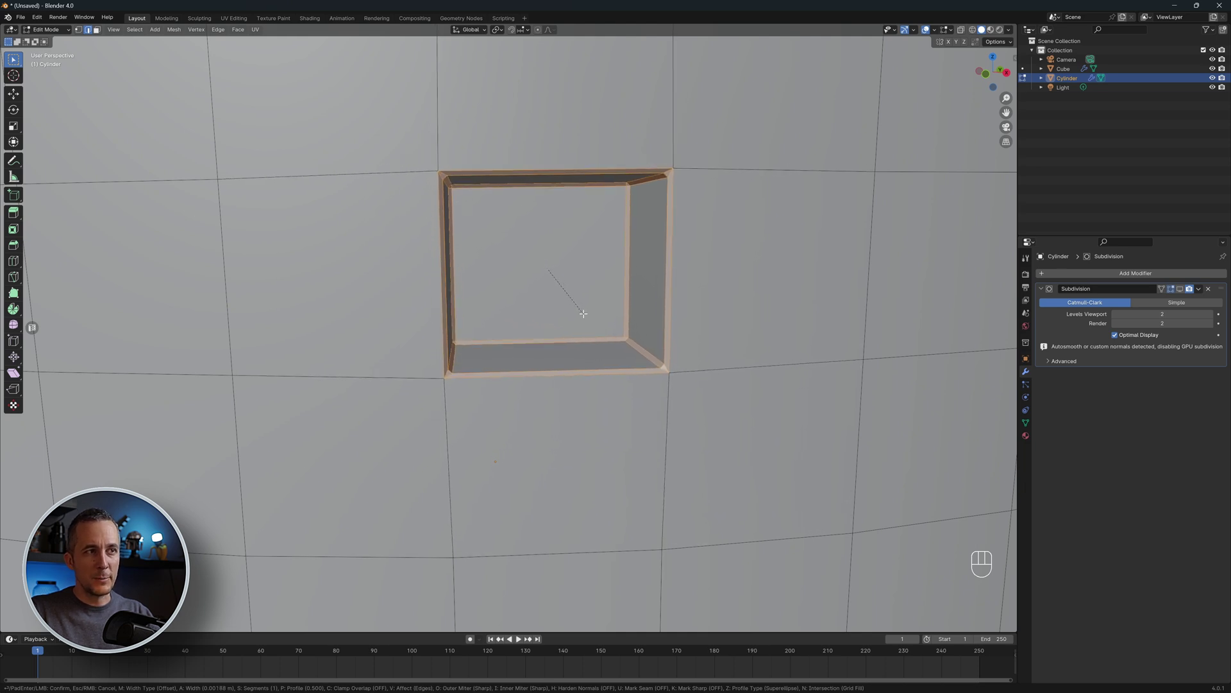
{"action": "left_click", "coordinate": [582, 314]}
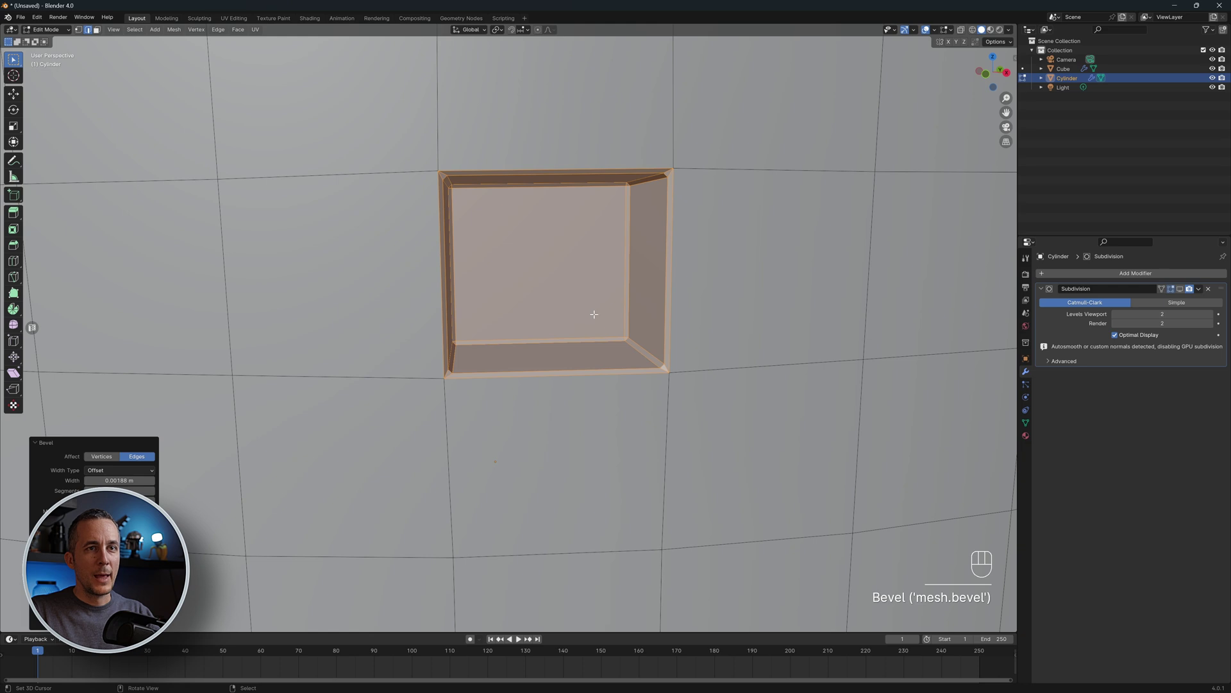
Show the Subdivision effect again and set the bevel to 2 segments, shape 1.000 and an Arc outer miter
{"action": "left_click", "coordinate": [1181, 289]}
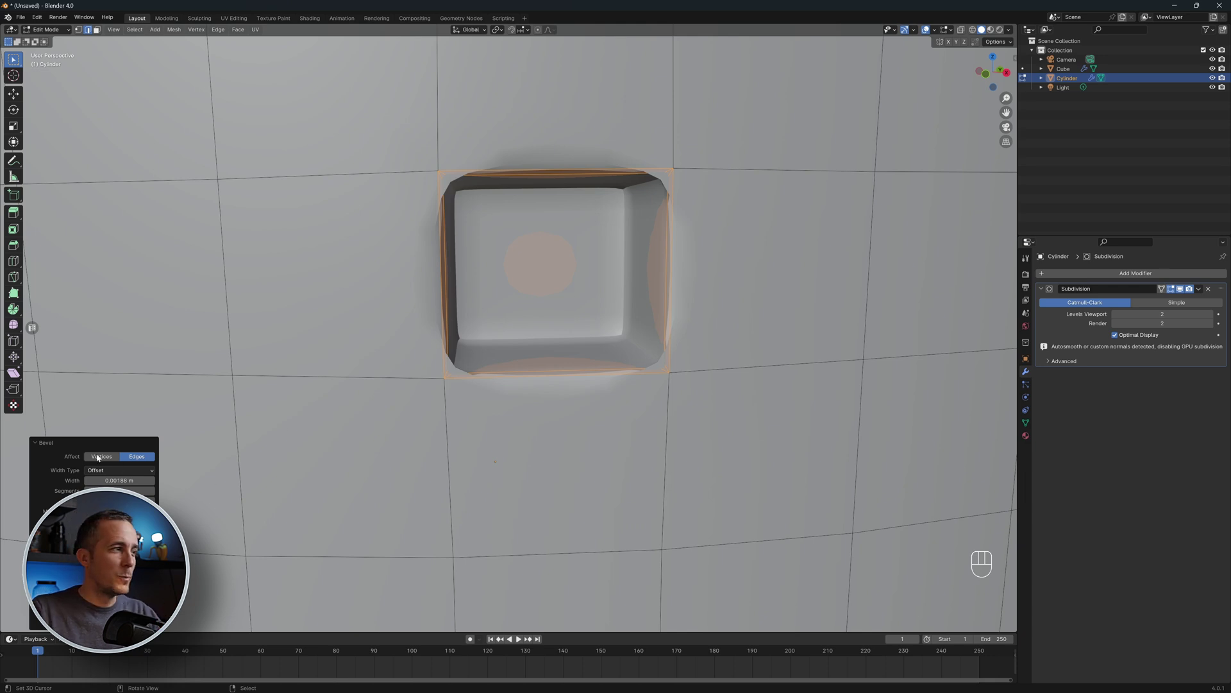
{"action": "left_click", "coordinate": [36, 442]}
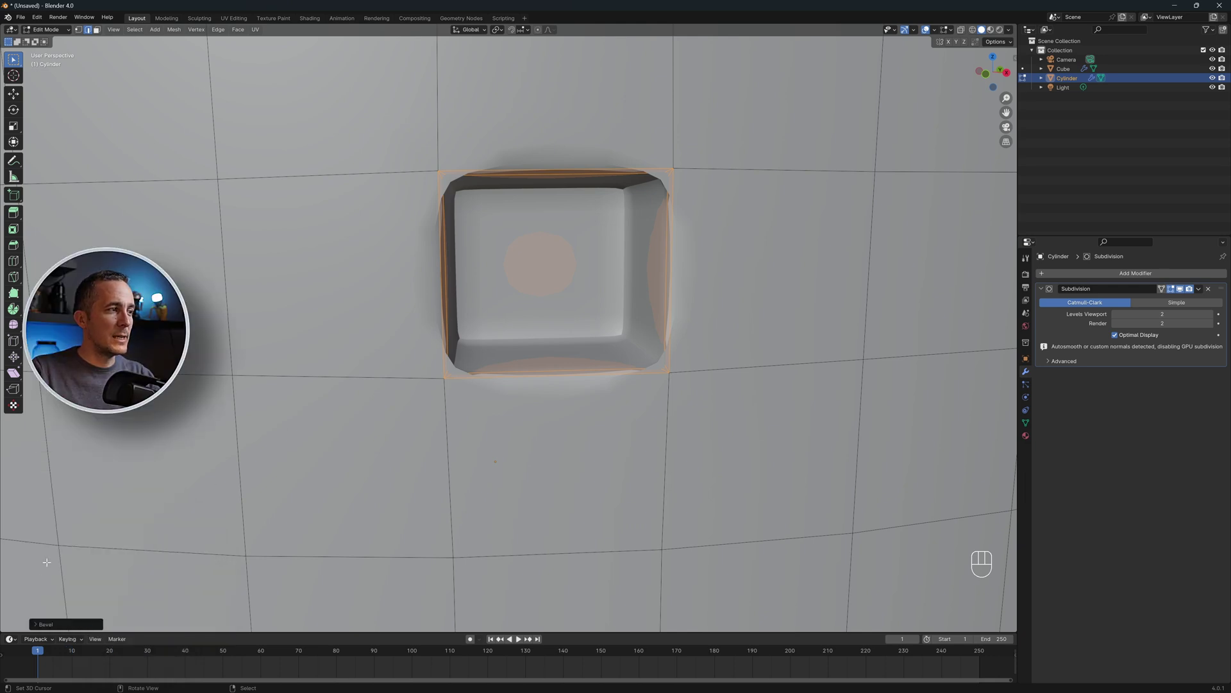
{"action": "left_click", "coordinate": [34, 625]}
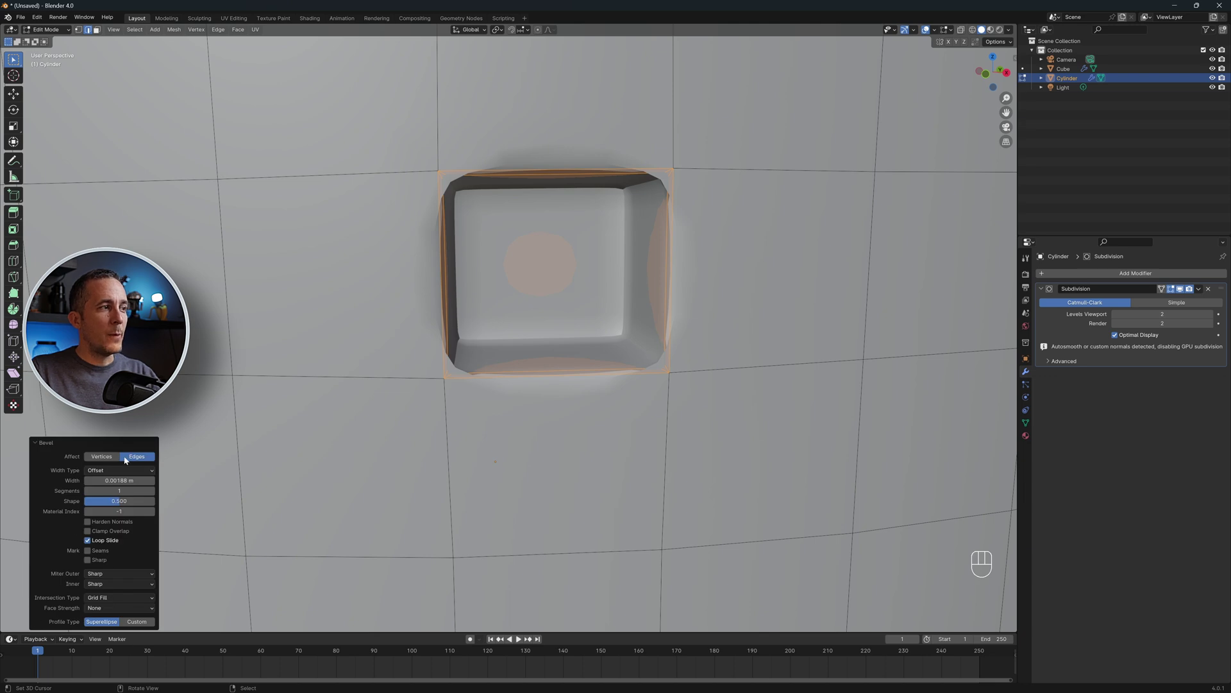
{"action": "left_click", "coordinate": [152, 491]}
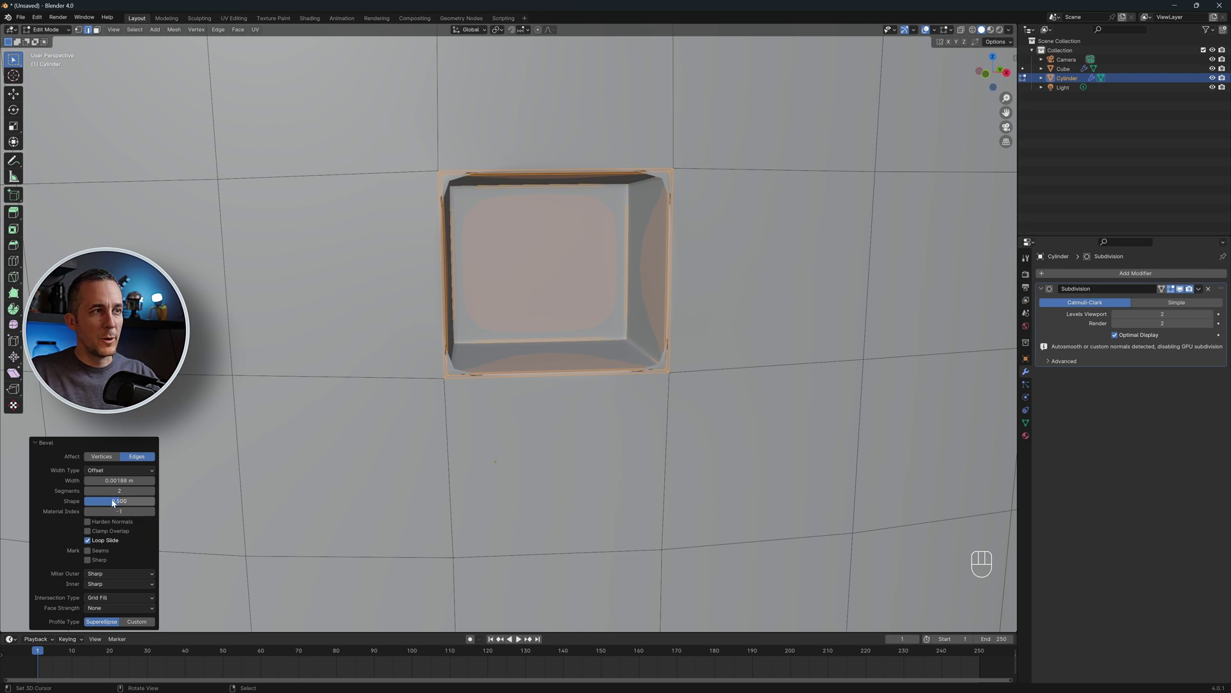
{"action": "left_click_drag", "start_coordinate": [122, 500], "coordinate": [154, 501]}
{"action": "scroll", "coordinate": [556, 306], "scroll_direction": "up", "scroll_amount": 1}
{"action": "scroll", "coordinate": [557, 306], "scroll_direction": "down", "scroll_amount": 1}
{"action": "middle_click_drag", "start_coordinate": [557, 315], "coordinate": [559, 315]}
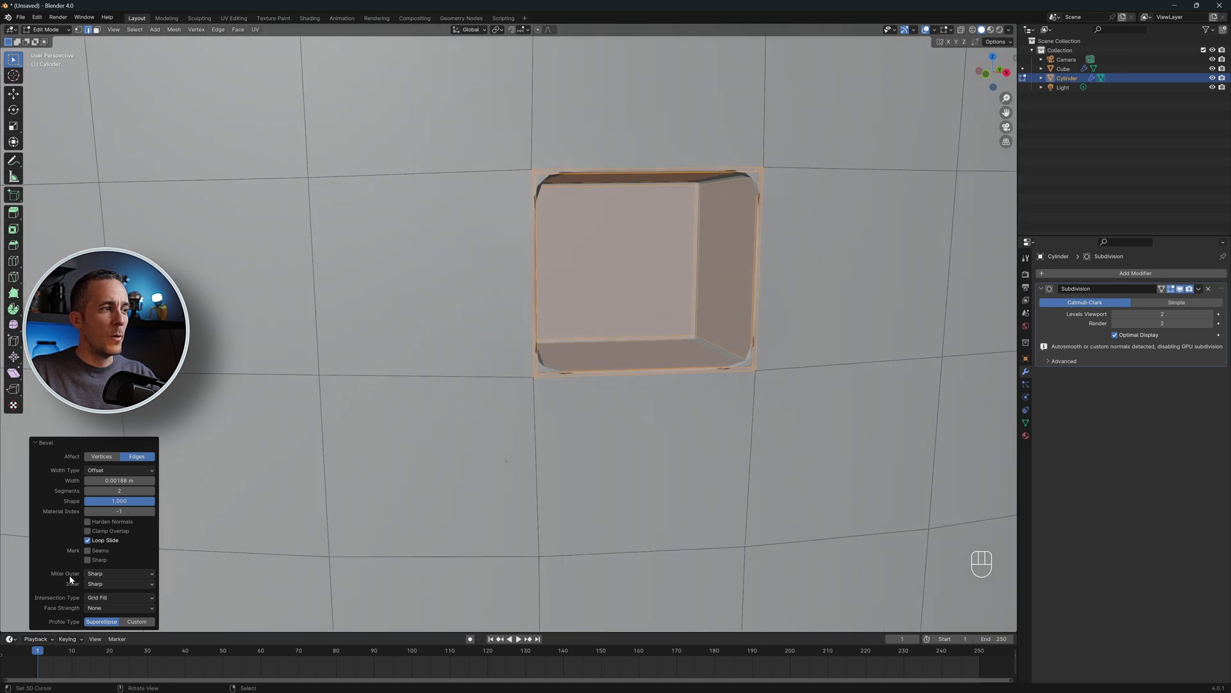
{"action": "left_click", "coordinate": [108, 574]}
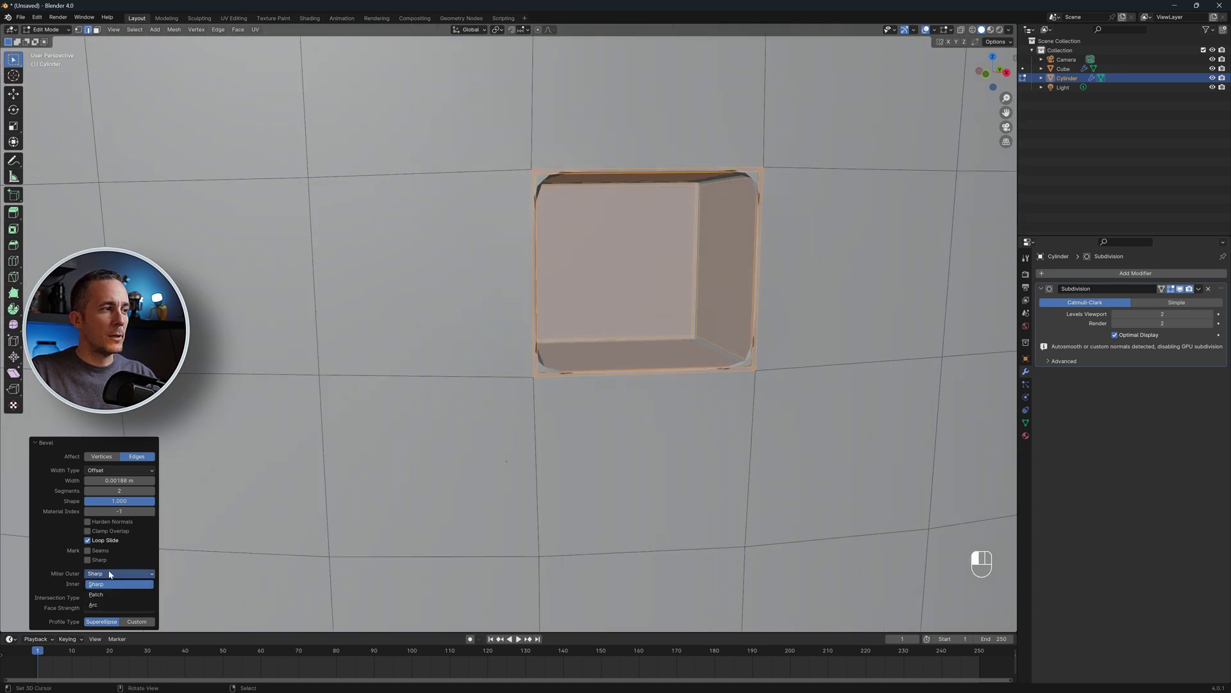
{"action": "left_click", "coordinate": [119, 604]}
Examine the recess's smoothed shading in Object Mode and the corner topology of its beveled edges in Edit Mode
{"action": "middle_click_drag", "start_coordinate": [593, 255], "coordinate": [530, 266]}
{"action": "key", "text": "Tab"}
{"action": "scroll", "coordinate": [530, 271], "scroll_direction": "down", "scroll_amount": 4}
{"action": "scroll", "coordinate": [530, 266], "scroll_direction": "down", "scroll_amount": 5}
{"action": "middle_click_drag", "start_coordinate": [563, 500], "coordinate": [575, 275]}
{"action": "scroll", "coordinate": [575, 275], "scroll_direction": "up", "scroll_amount": 5}
{"action": "middle_click_drag", "start_coordinate": [631, 147], "coordinate": [534, 255], "text": "shift"}
{"action": "key", "text": "Tab"}
{"action": "right_click", "coordinate": [611, 318]}
{"action": "scroll", "coordinate": [609, 318], "scroll_direction": "up", "scroll_amount": 1}
{"action": "scroll", "coordinate": [511, 328], "scroll_direction": "down", "scroll_amount": 1}
{"action": "middle_click_drag", "start_coordinate": [647, 263], "coordinate": [498, 247], "text": "shift"}
{"action": "left_click", "coordinate": [821, 205]}
{"action": "left_click", "coordinate": [935, 185]}
{"action": "key", "text": "Tab"}
{"action": "left_click", "coordinate": [924, 185]}
{"action": "middle_click_drag", "start_coordinate": [924, 184], "coordinate": [845, 175]}
{"action": "middle_click_drag", "start_coordinate": [798, 337], "coordinate": [799, 308], "text": "shift"}
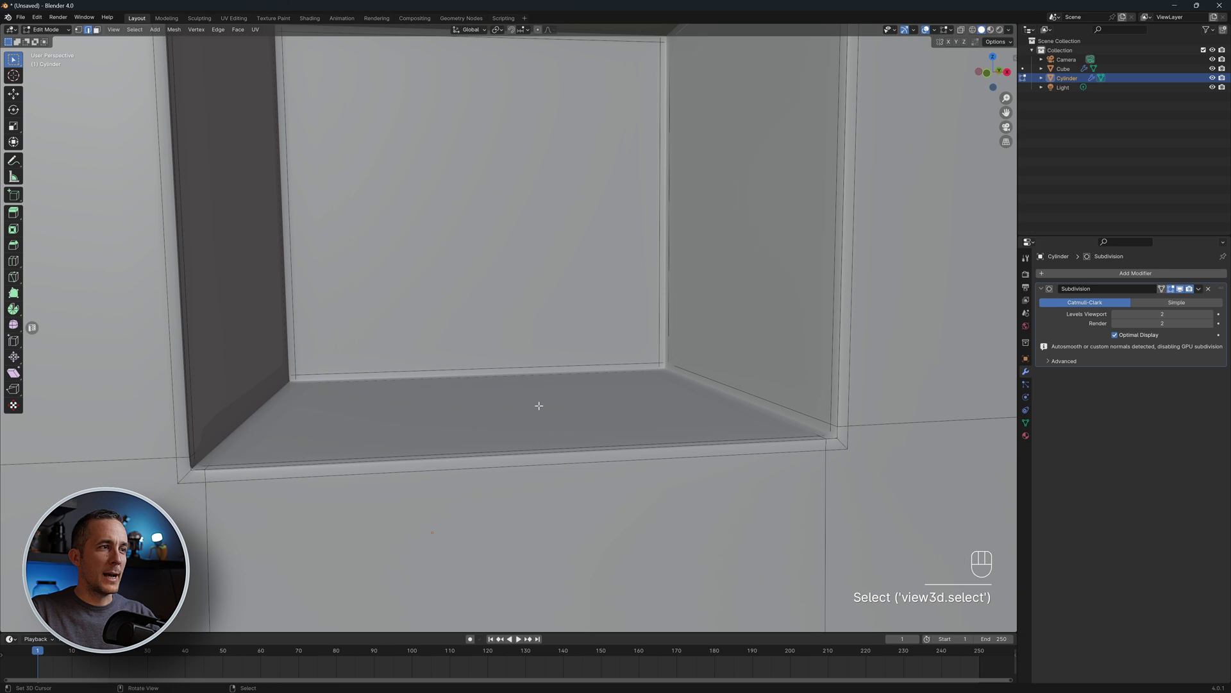
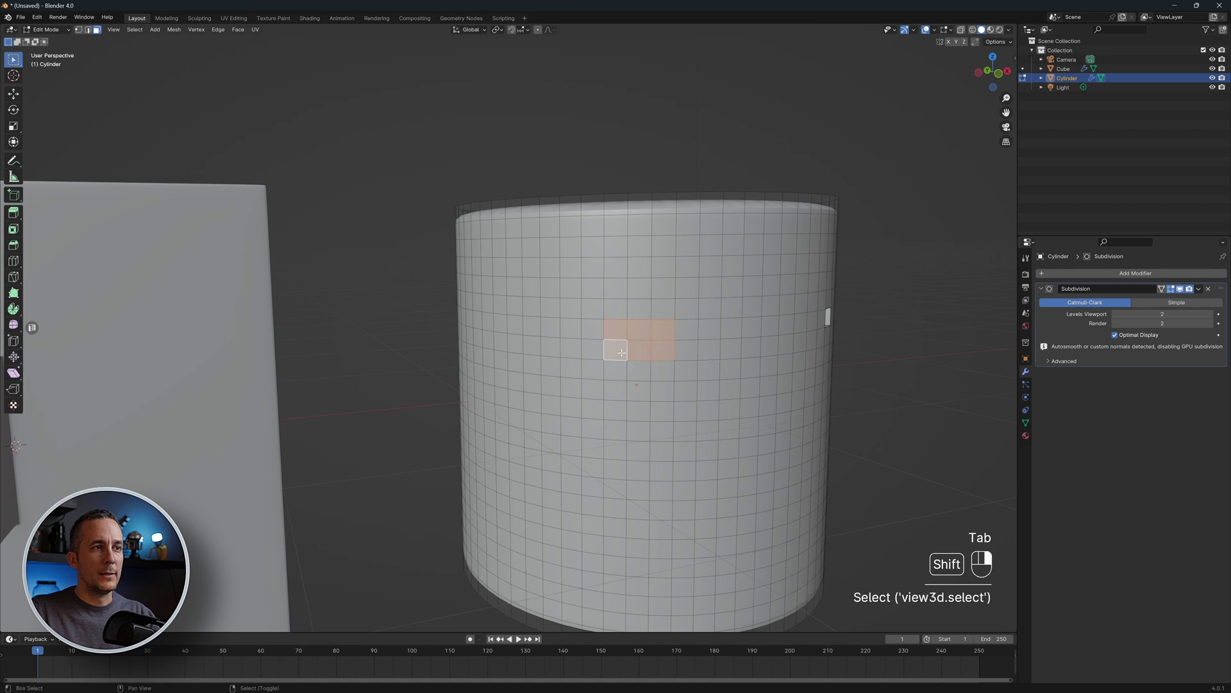
Extrude a block of three by two faces on the cylinder outward about 0.33 m and inset its front faces
{"action": "scroll", "coordinate": [621, 352], "scroll_direction": "up", "scroll_amount": 2}
{"action": "scroll", "coordinate": [626, 337], "scroll_direction": "up", "scroll_amount": 2}
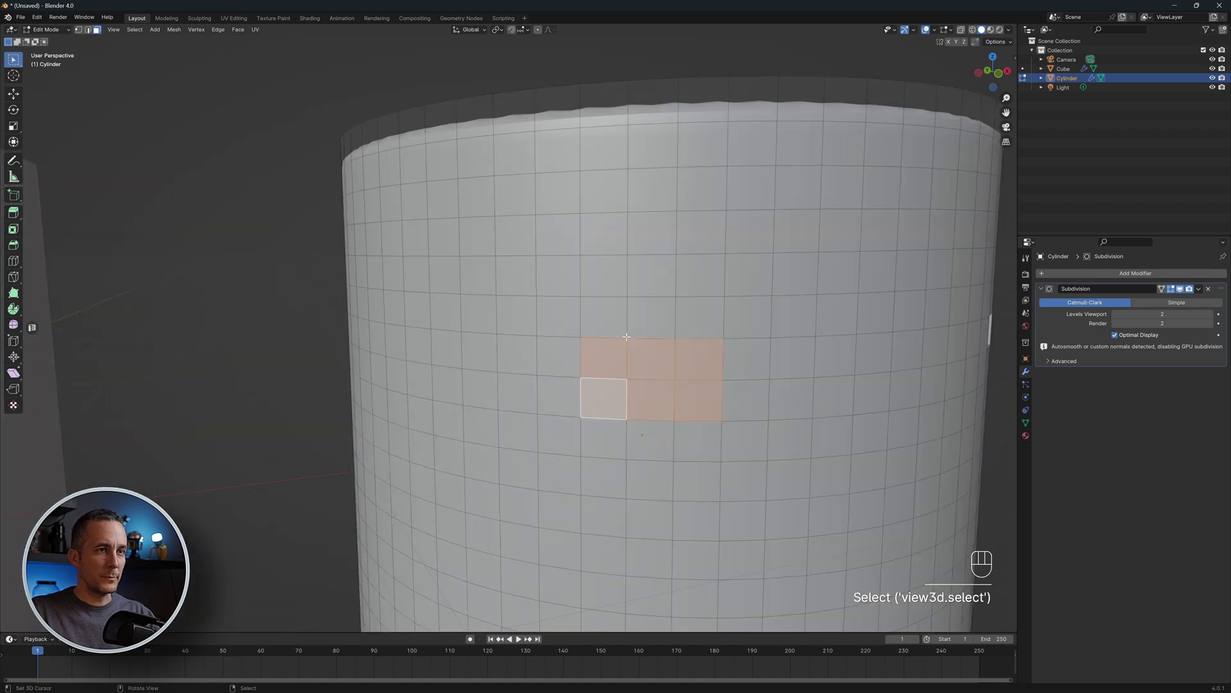
{"action": "key", "text": "e"}
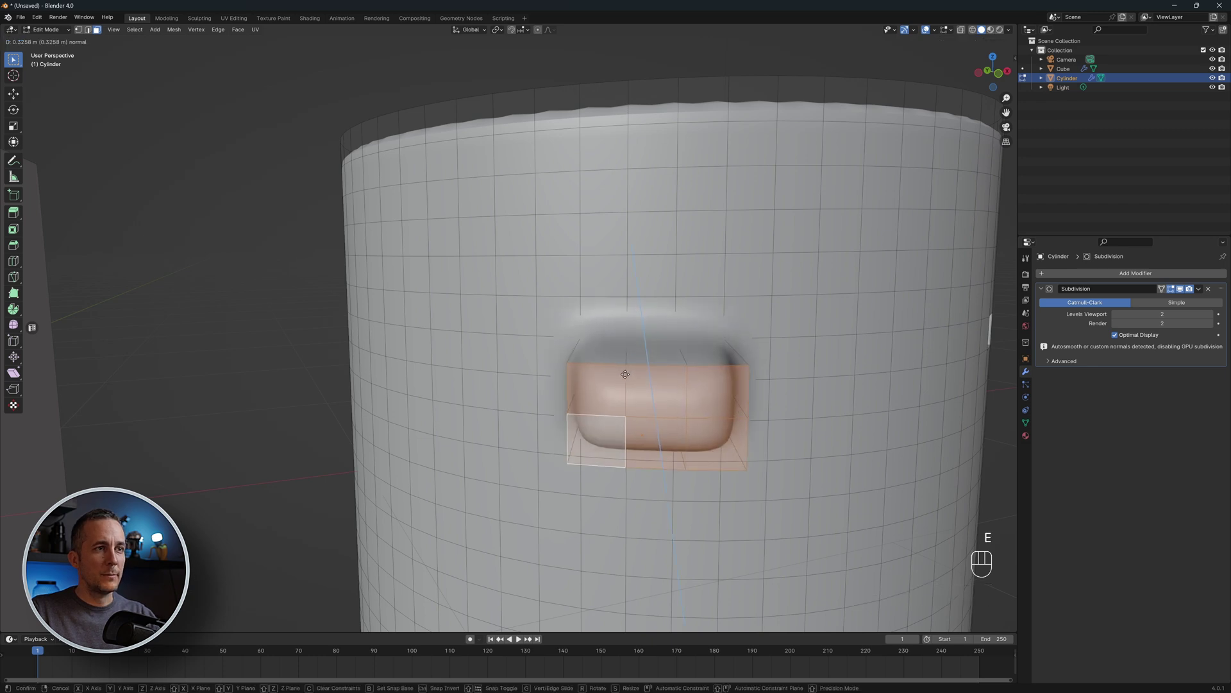
{"action": "key", "text": "i"}
{"action": "left_click", "coordinate": [749, 362]}
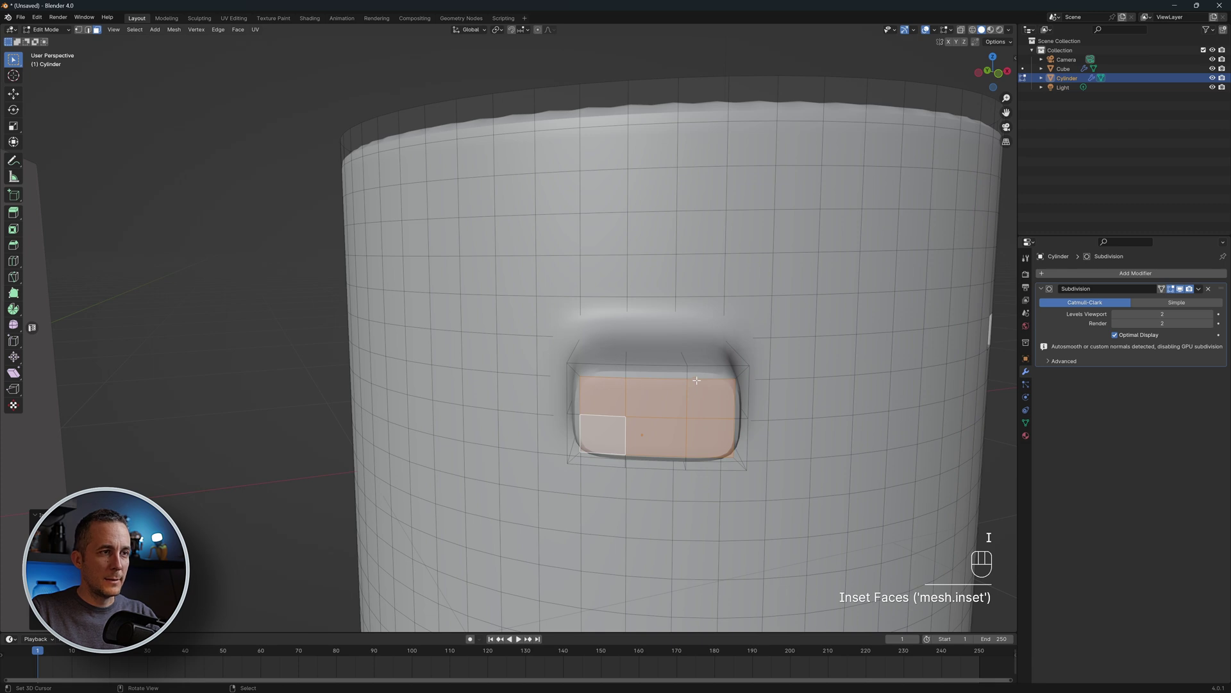
Extrude the inset front faces inward about 0.19 m to hollow out the box
{"action": "key", "text": "e"}
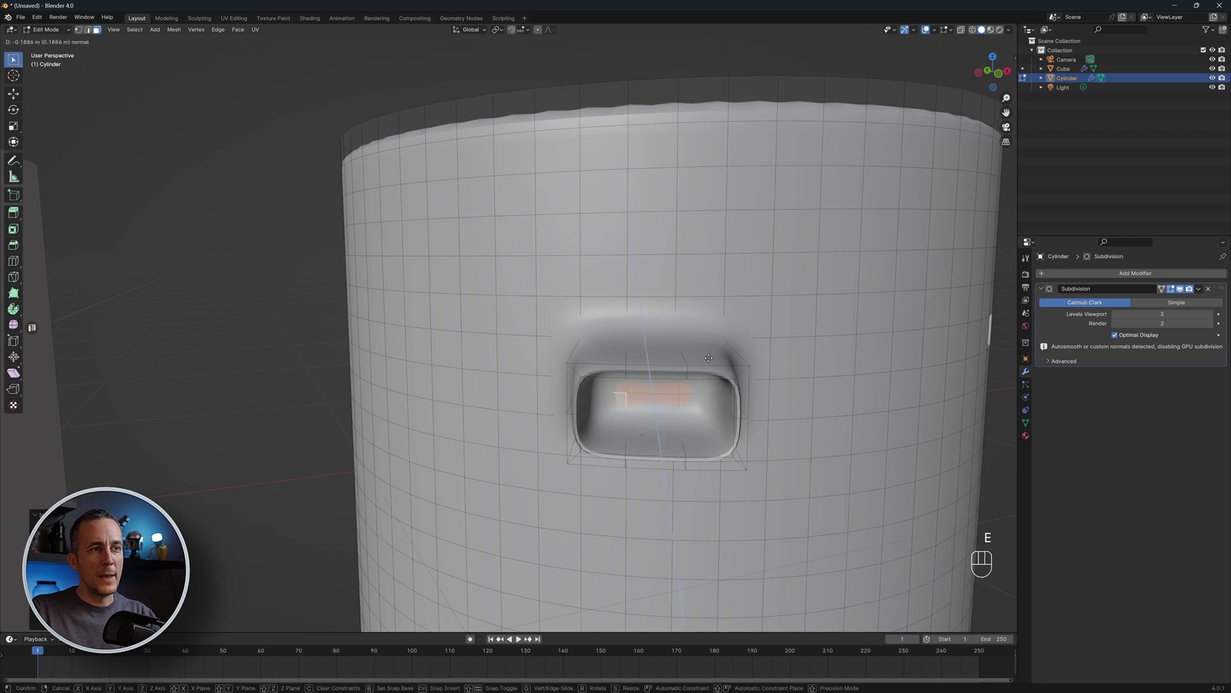
{"action": "left_click", "coordinate": [706, 362]}
{"action": "scroll", "coordinate": [702, 377], "scroll_direction": "up", "scroll_amount": 3}
{"action": "middle_click_drag", "start_coordinate": [701, 379], "coordinate": [641, 331], "text": "shift"}
{"action": "scroll", "coordinate": [759, 329], "scroll_direction": "down", "scroll_amount": 5}
{"action": "scroll", "coordinate": [759, 329], "scroll_direction": "up", "scroll_amount": 5}
Hide the cylinder's Subdivision effect in the viewport and return to Edit Mode at the hollow box
{"action": "key", "text": "Tab"}
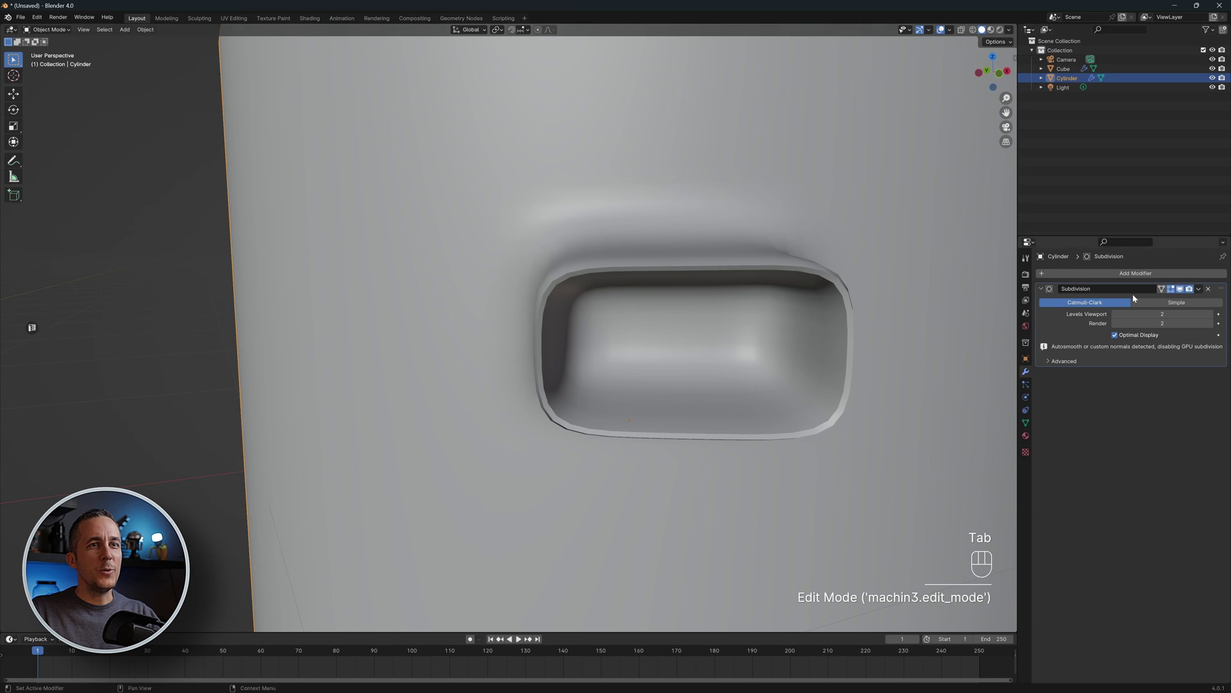
{"action": "left_click", "coordinate": [1181, 290]}
{"action": "middle_click_drag", "start_coordinate": [731, 305], "coordinate": [705, 337], "text": "shift"}
{"action": "key", "text": "Tab"}
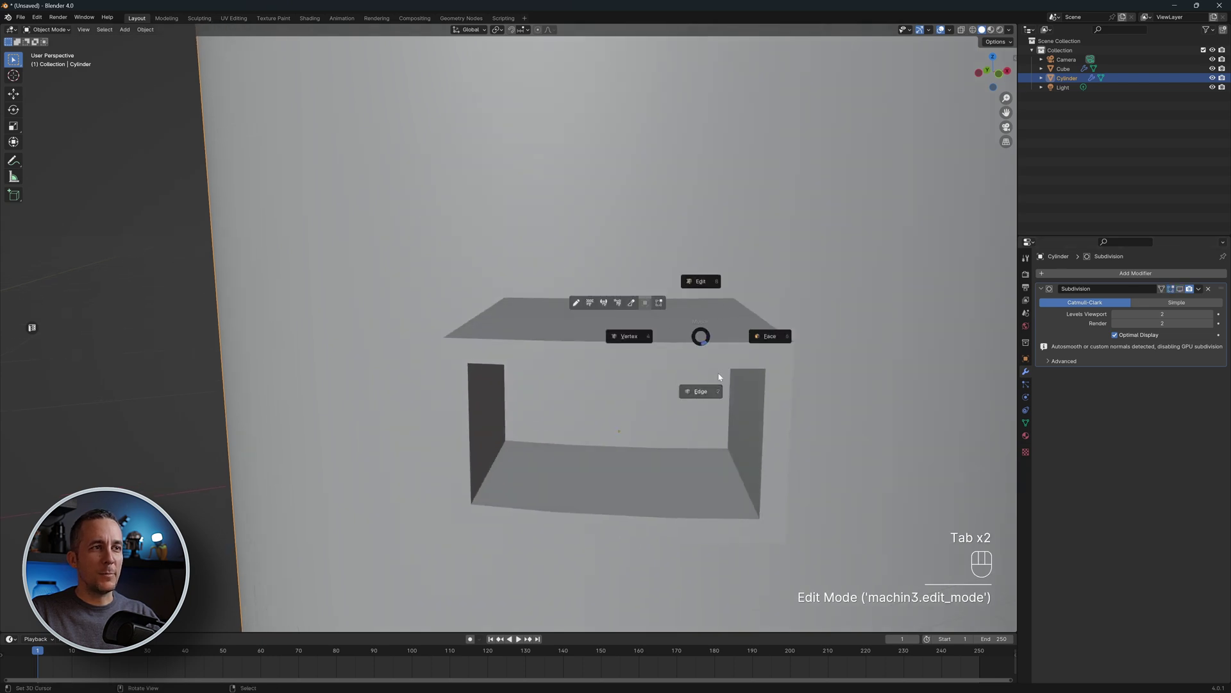
{"action": "left_click", "coordinate": [710, 392]}
{"action": "middle_click_drag", "start_coordinate": [710, 392], "coordinate": [717, 376]}
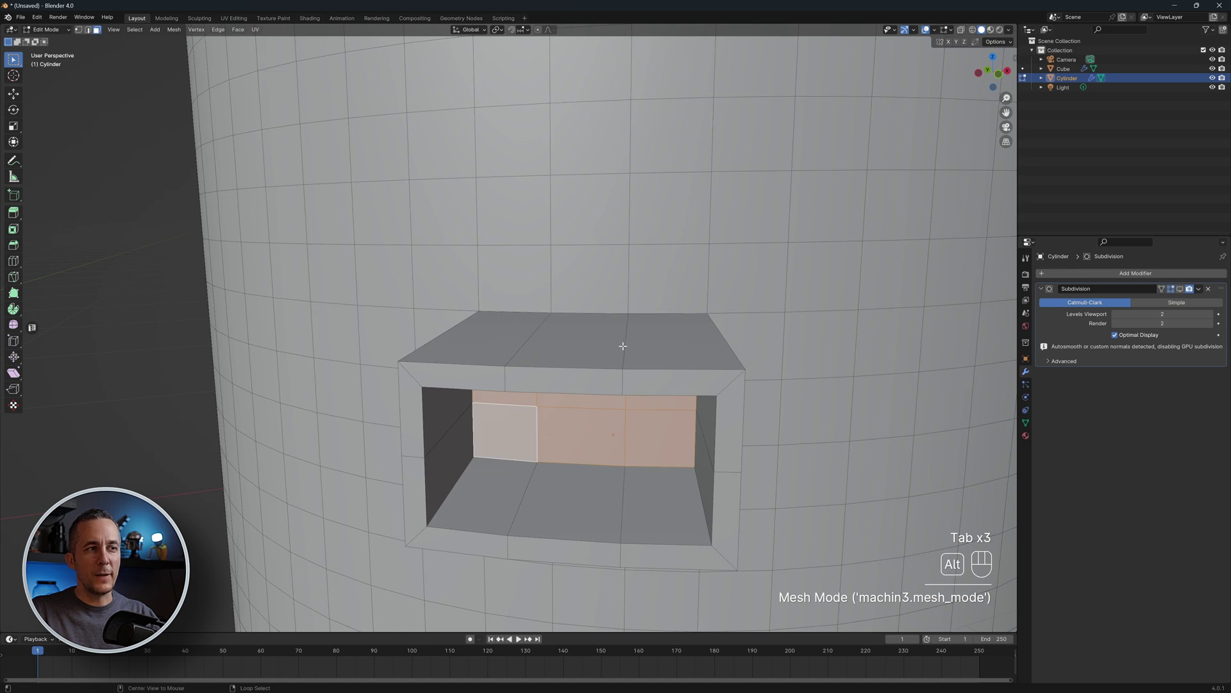
Select the face loops around the hollow box's outer sides, inner walls and front rim on the cylinder
{"action": "left_click", "coordinate": [622, 345], "text": "alt"}
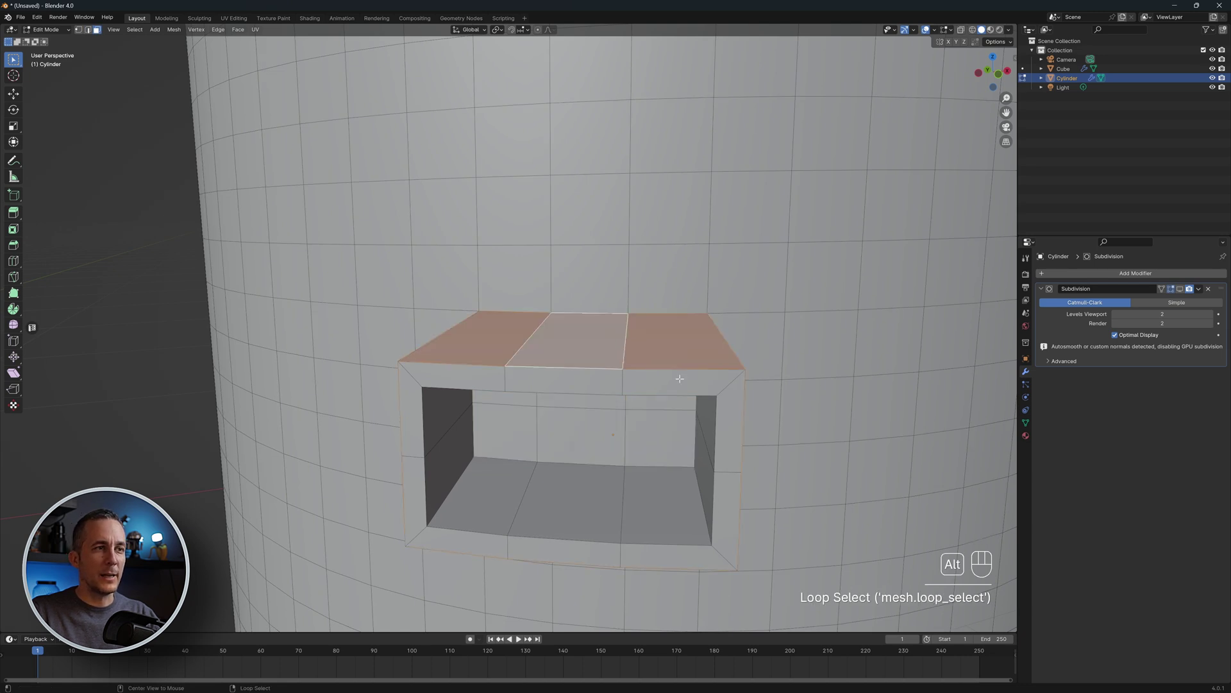
{"action": "left_click", "coordinate": [621, 502], "text": "alt+shift"}
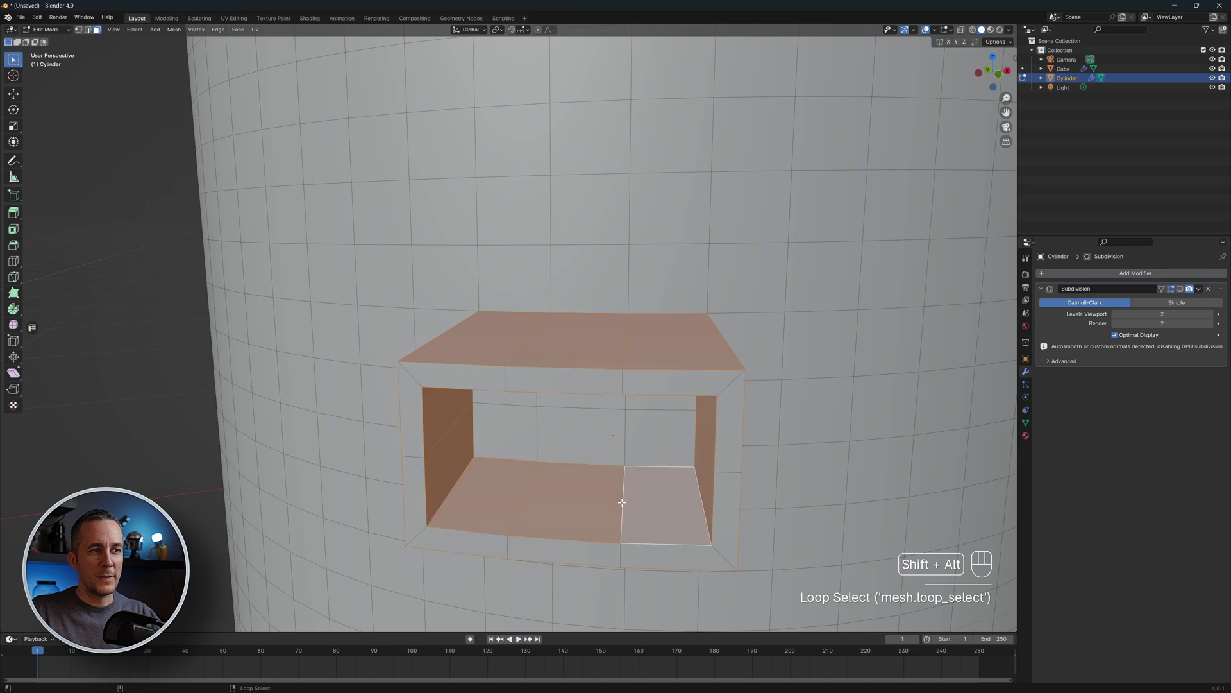
{"action": "left_click", "coordinate": [626, 444], "text": "alt+shift"}
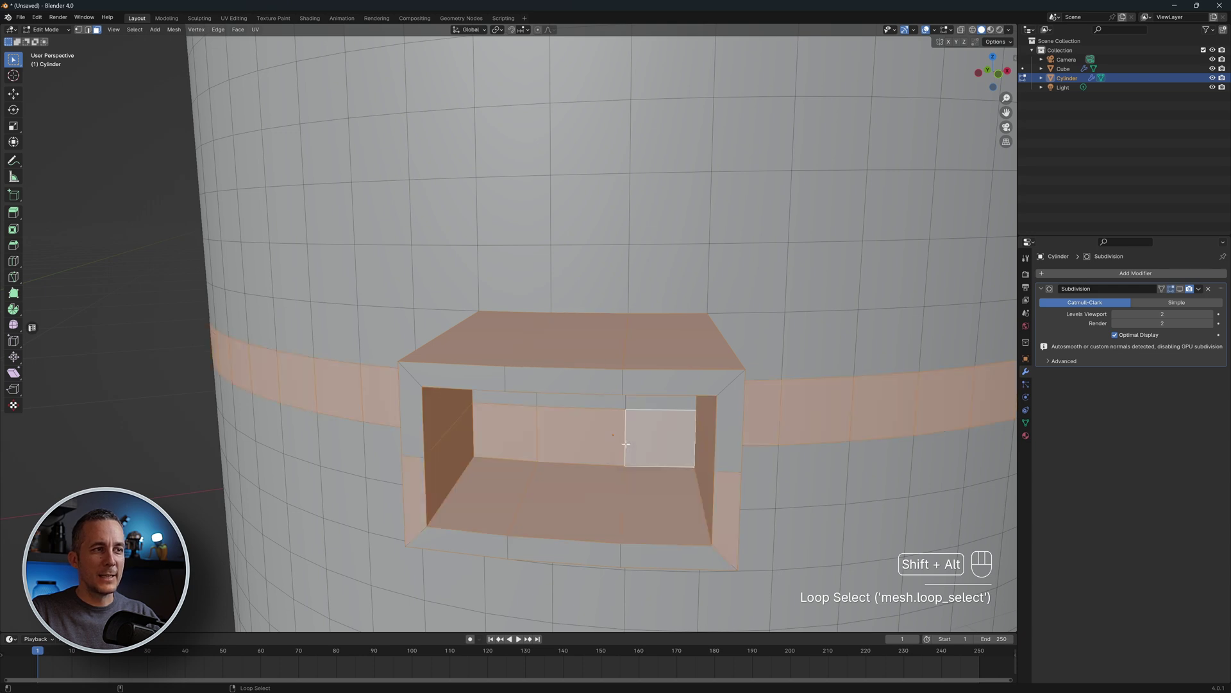
{"action": "key", "text": "ctrl+z"}
{"action": "middle_click_drag", "start_coordinate": [626, 444], "coordinate": [637, 419]}
{"action": "left_click", "coordinate": [711, 227], "text": "alt+shift"}
{"action": "middle_click_drag", "start_coordinate": [712, 226], "coordinate": [656, 255]}
Add the six back faces inside the hollow box to the face selection
{"action": "left_click", "coordinate": [630, 234], "text": "shift"}
{"action": "left_click", "coordinate": [686, 225], "text": "shift"}
{"action": "left_click", "coordinate": [766, 221], "text": "shift"}
{"action": "left_click", "coordinate": [766, 279], "text": "shift"}
{"action": "left_click", "coordinate": [687, 282], "text": "shift"}
{"action": "left_click", "coordinate": [632, 278], "text": "shift"}
{"action": "middle_click_drag", "start_coordinate": [718, 255], "coordinate": [671, 300]}
Switch to edge selection and deselect the box's intermediate edge loops, leaving only its border and corner edges selected
{"action": "scroll", "coordinate": [679, 308], "scroll_direction": "down", "scroll_amount": 4}
{"action": "key", "text": "Tab"}
{"action": "left_click", "coordinate": [665, 355]}
{"action": "scroll", "coordinate": [669, 357], "scroll_direction": "up", "scroll_amount": 4}
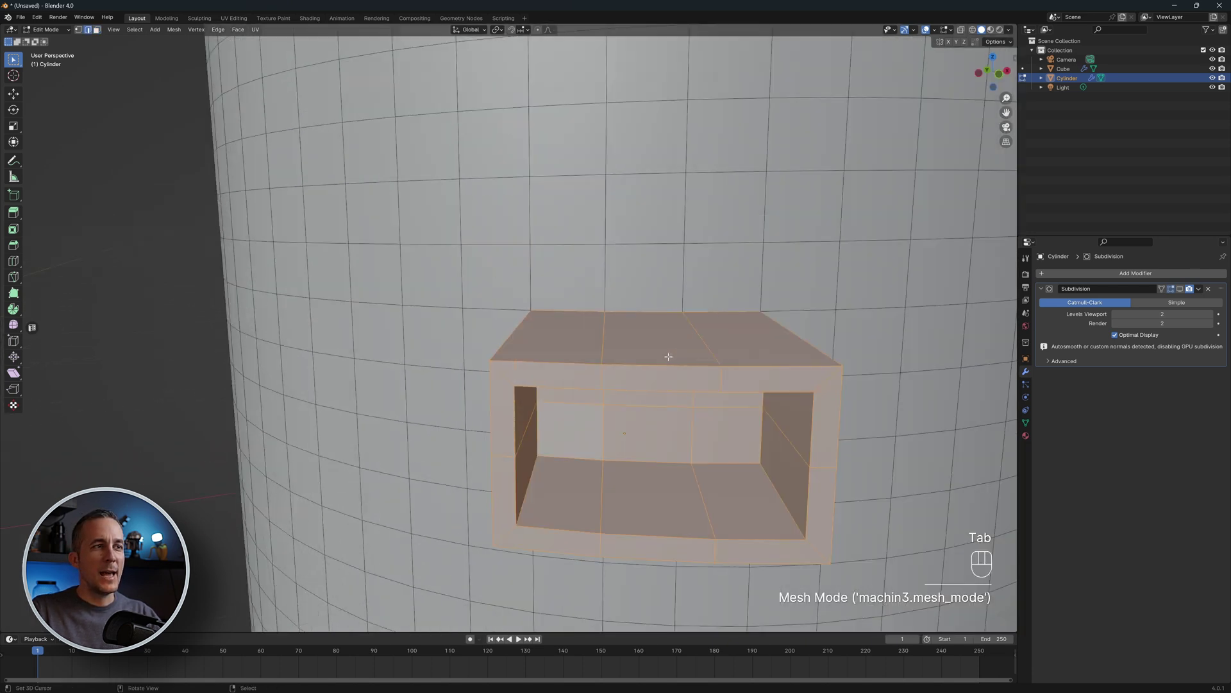
{"action": "left_click", "coordinate": [602, 510], "text": "alt+shift"}
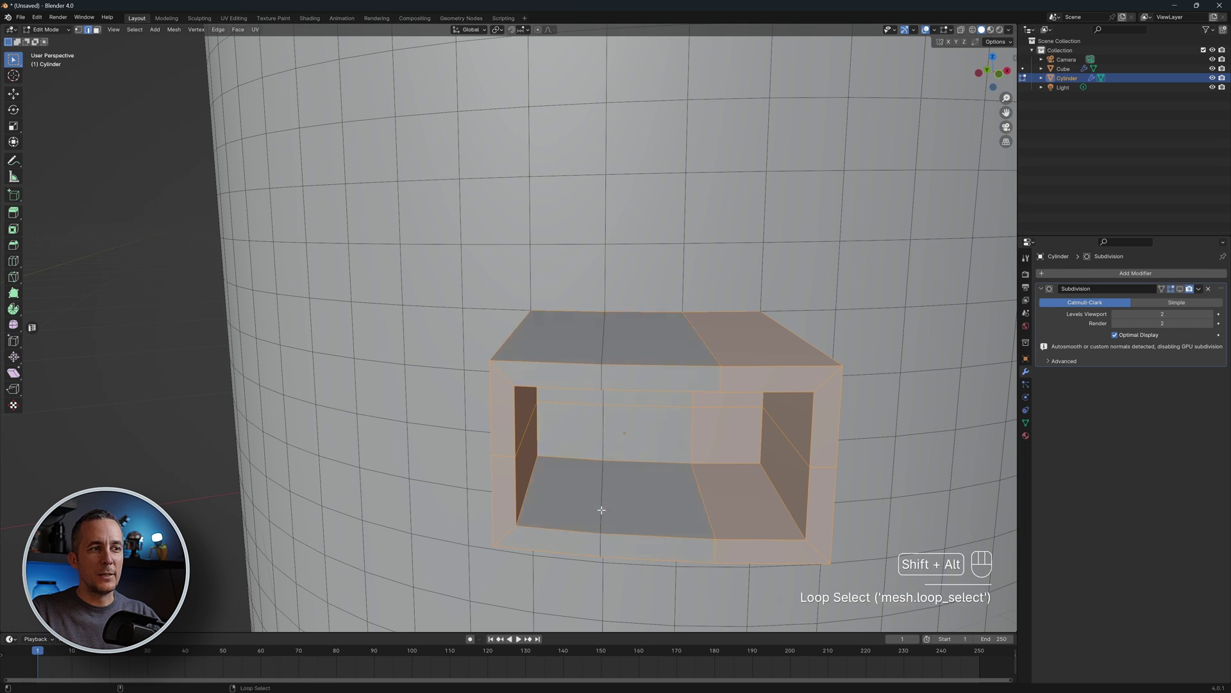
{"action": "left_click", "coordinate": [812, 468], "text": "alt+shift"}
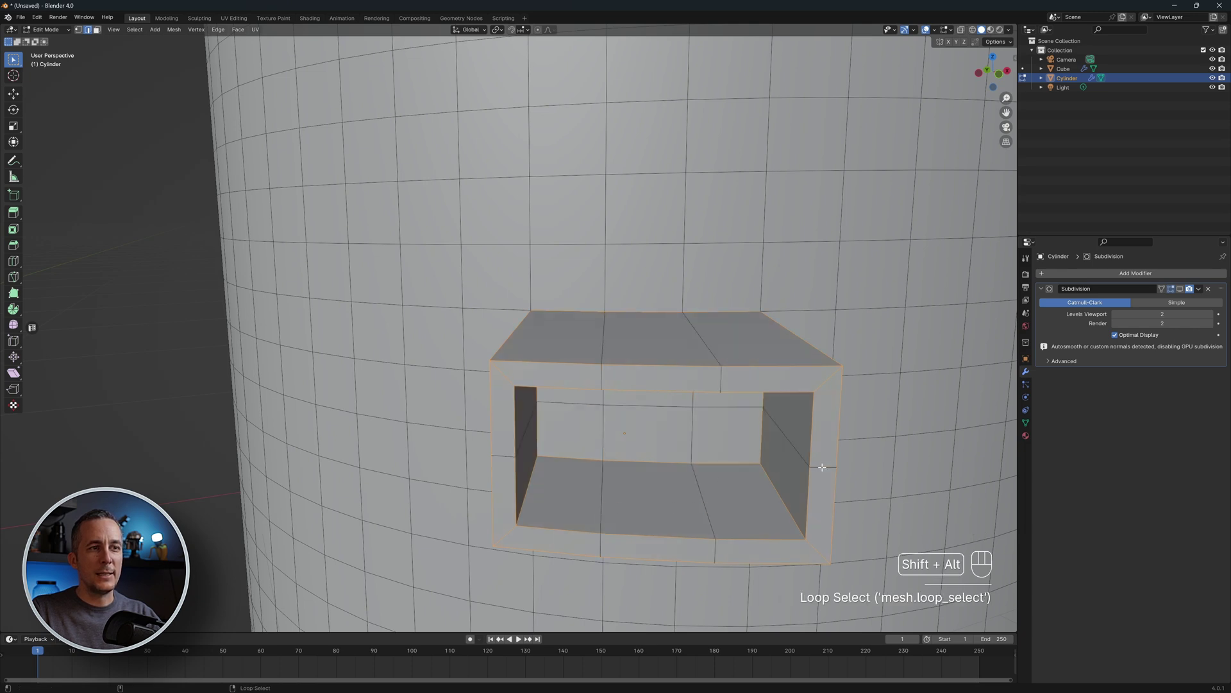
{"action": "middle_click_drag", "start_coordinate": [700, 418], "coordinate": [692, 407]}
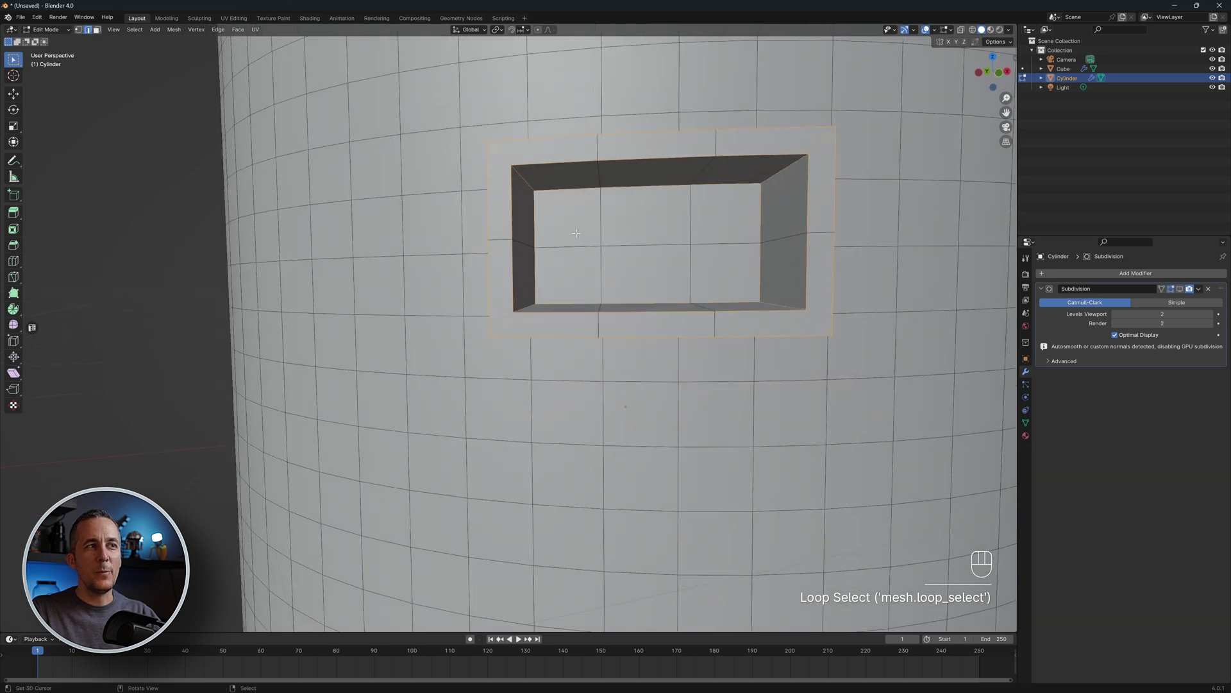
Bevel the box's selected edges with two segments and a width of about 0.0025 m, and return to Object Mode
{"action": "middle_click_drag", "start_coordinate": [811, 267], "coordinate": [769, 371]}
{"action": "key", "text": "ctrl+b"}
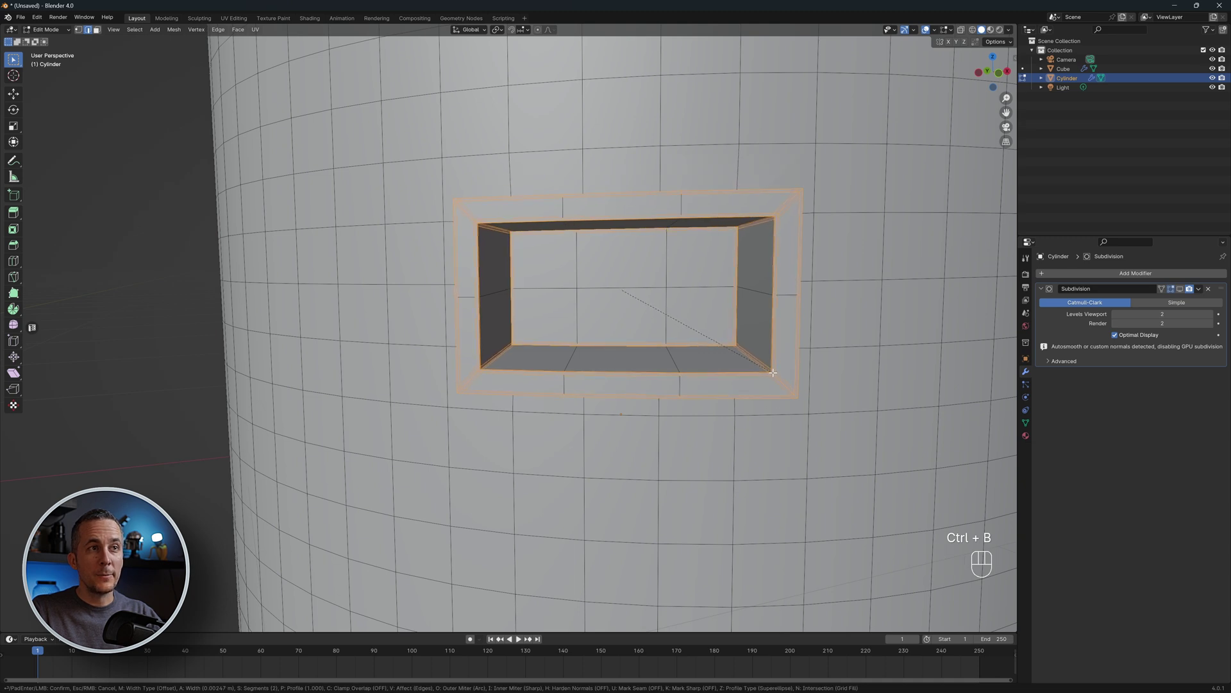
{"action": "left_click", "coordinate": [773, 372]}
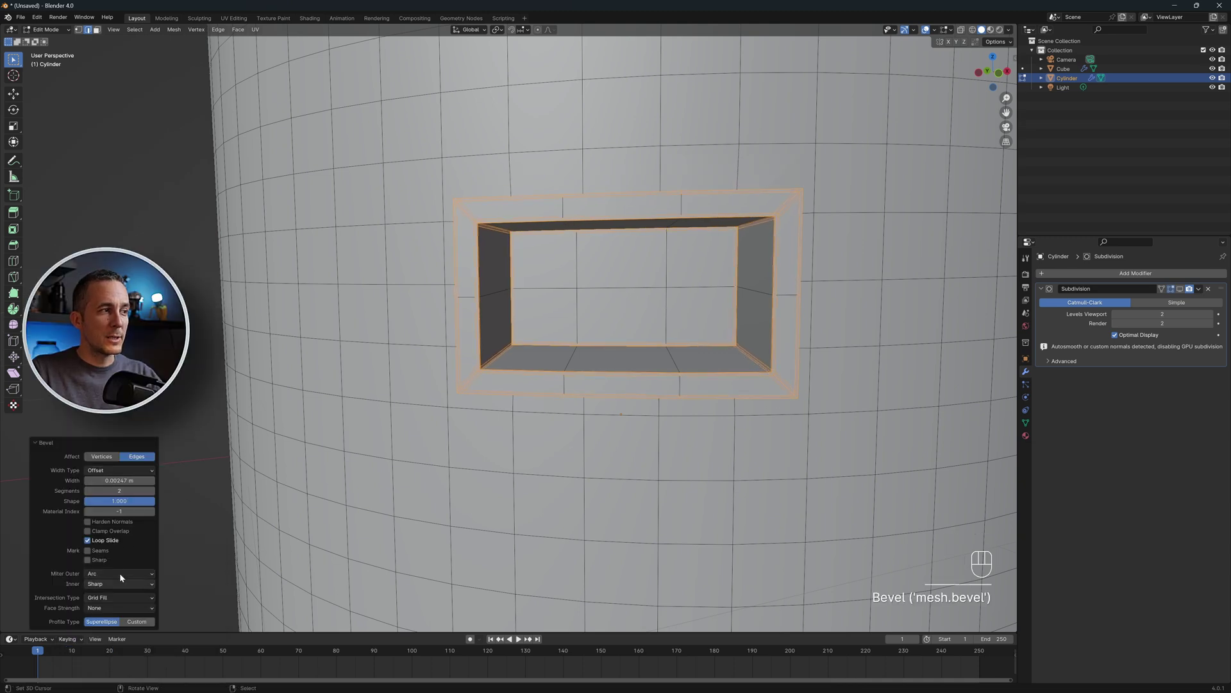
{"action": "key", "text": "Tab"}
{"action": "middle_click_drag", "start_coordinate": [767, 294], "coordinate": [776, 309]}
{"action": "scroll", "coordinate": [777, 309], "scroll_direction": "down", "scroll_amount": 2}
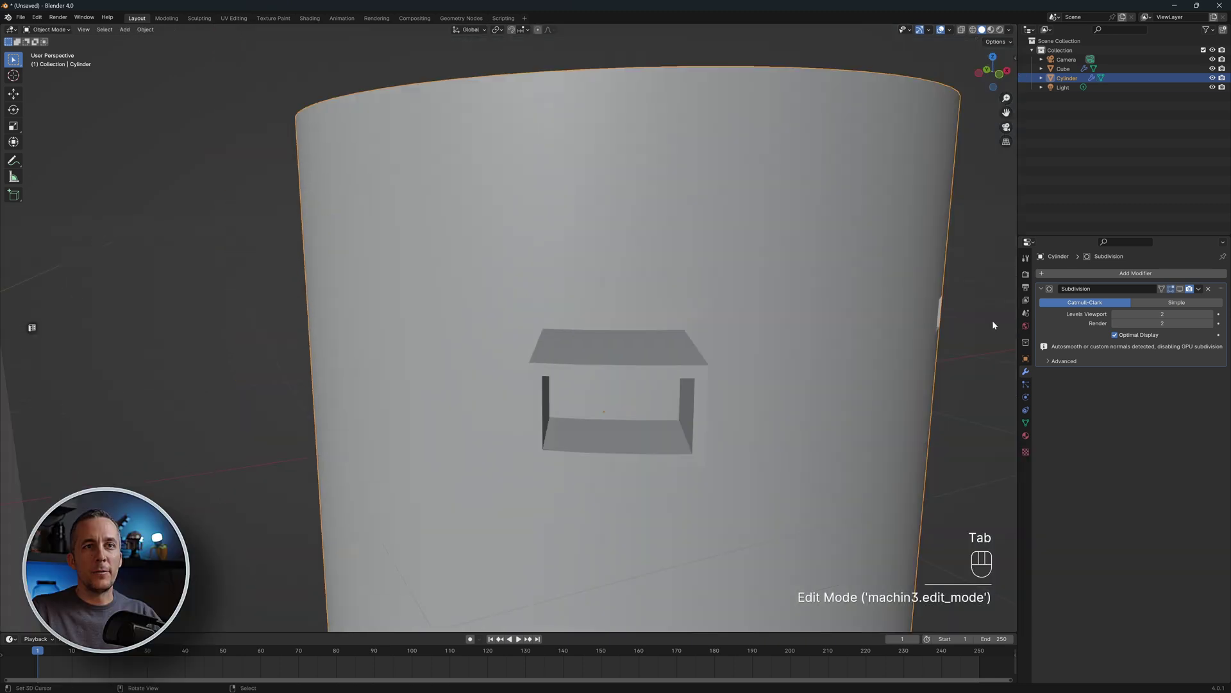
Show the cylinder's Subdivision effect in the viewport again and examine the smoothed box
{"action": "left_click", "coordinate": [1180, 289]}
{"action": "middle_click_drag", "start_coordinate": [604, 401], "coordinate": [624, 382]}
{"action": "scroll", "coordinate": [709, 338], "scroll_direction": "up", "scroll_amount": 6}
{"action": "middle_click_drag", "start_coordinate": [709, 338], "coordinate": [635, 352], "text": "shift"}
{"action": "scroll", "coordinate": [635, 352], "scroll_direction": "down", "scroll_amount": 4}
{"action": "middle_click_drag", "start_coordinate": [738, 339], "coordinate": [500, 294]}
{"action": "scroll", "coordinate": [675, 357], "scroll_direction": "down", "scroll_amount": 5}
Inset the cylinder's top cap slightly and add a supporting loop cut just below the top rim
{"action": "key", "text": "Tab"}
{"action": "left_click", "coordinate": [594, 245]}
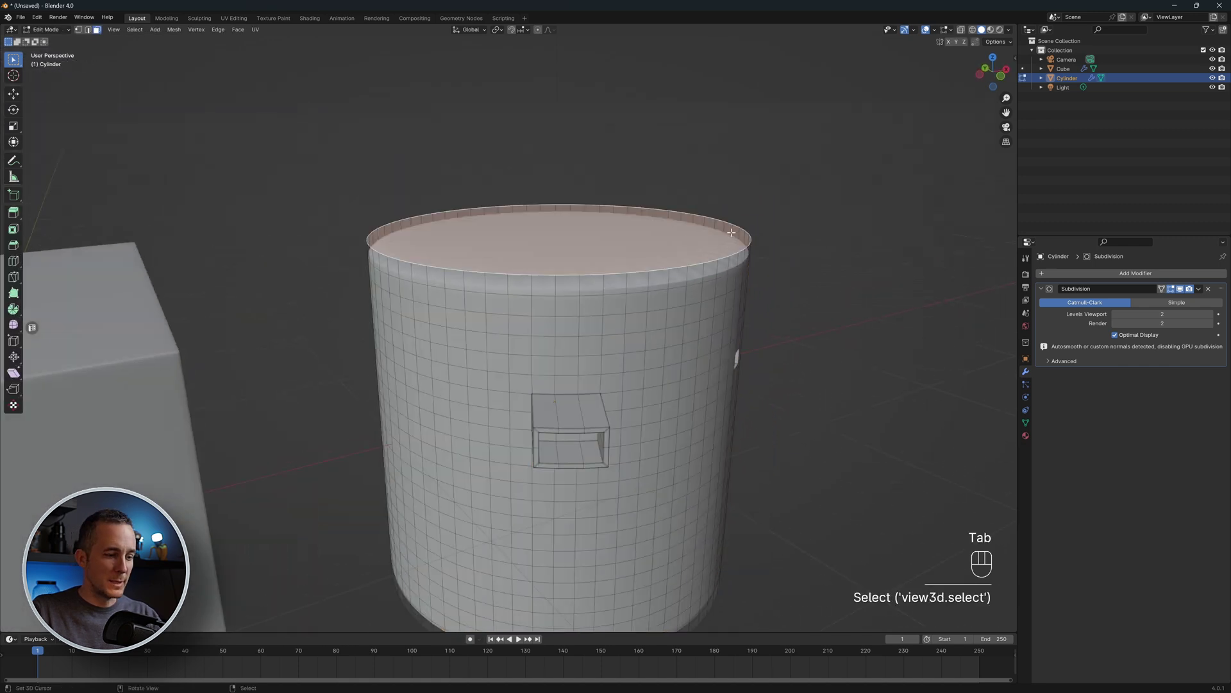
{"action": "key", "text": "i"}
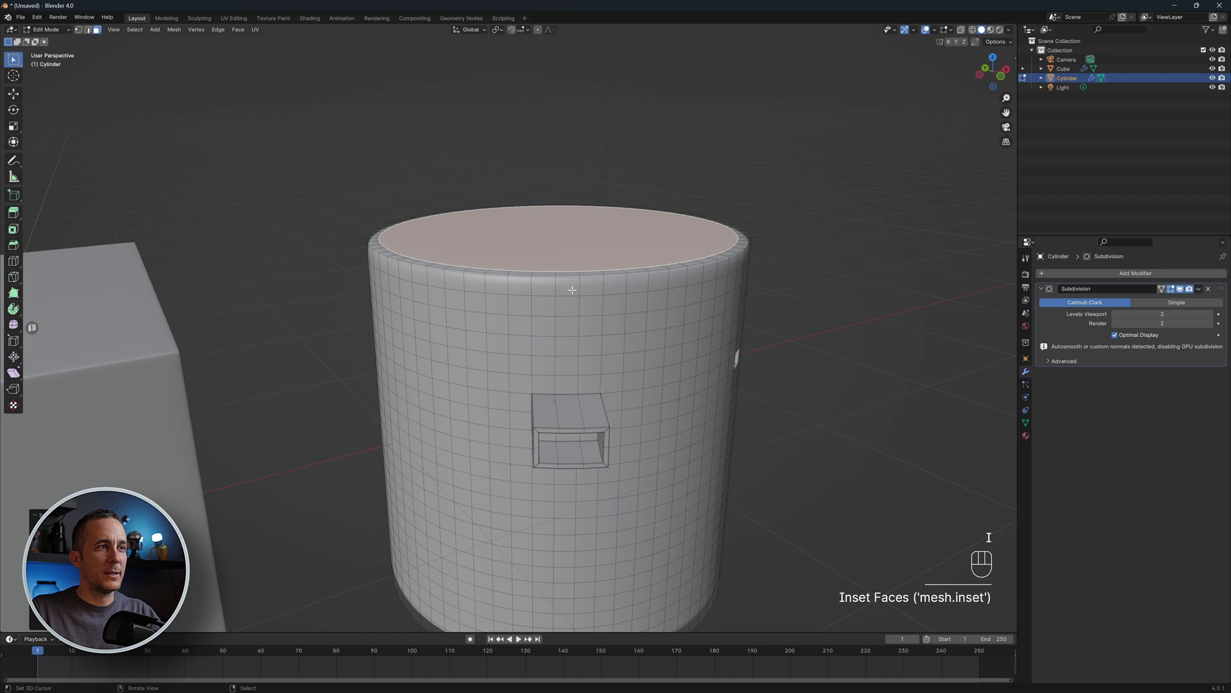
{"action": "key", "text": "ctrl+r"}
{"action": "left_click", "coordinate": [559, 286]}
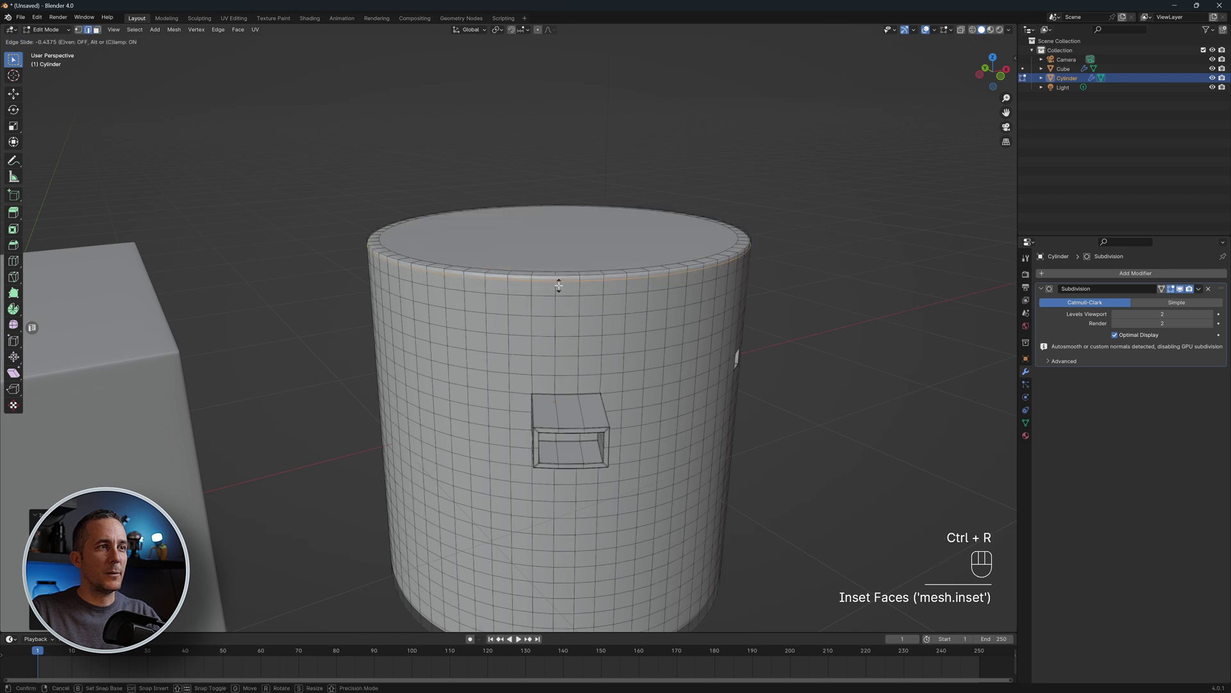
{"action": "key", "text": "Tab"}
{"action": "middle_click_drag", "start_coordinate": [563, 267], "coordinate": [598, 350]}
{"action": "middle_click_drag", "start_coordinate": [395, 343], "coordinate": [503, 336]}
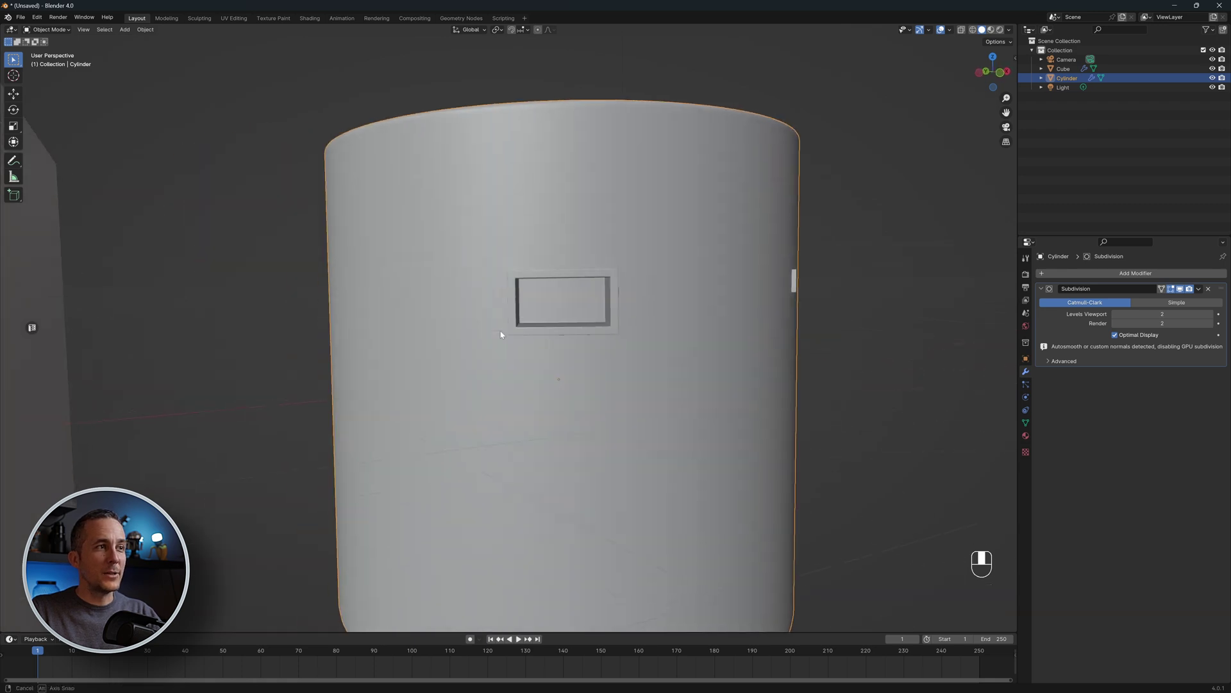
Switch to editing the cube and extrude a single face on its top surface inward to form a square pocket
{"action": "scroll", "coordinate": [360, 356], "scroll_direction": "down", "scroll_amount": 3}
{"action": "middle_click_drag", "start_coordinate": [361, 356], "coordinate": [428, 421], "text": "shift"}
{"action": "left_click", "coordinate": [357, 379]}
{"action": "key", "text": "Tab"}
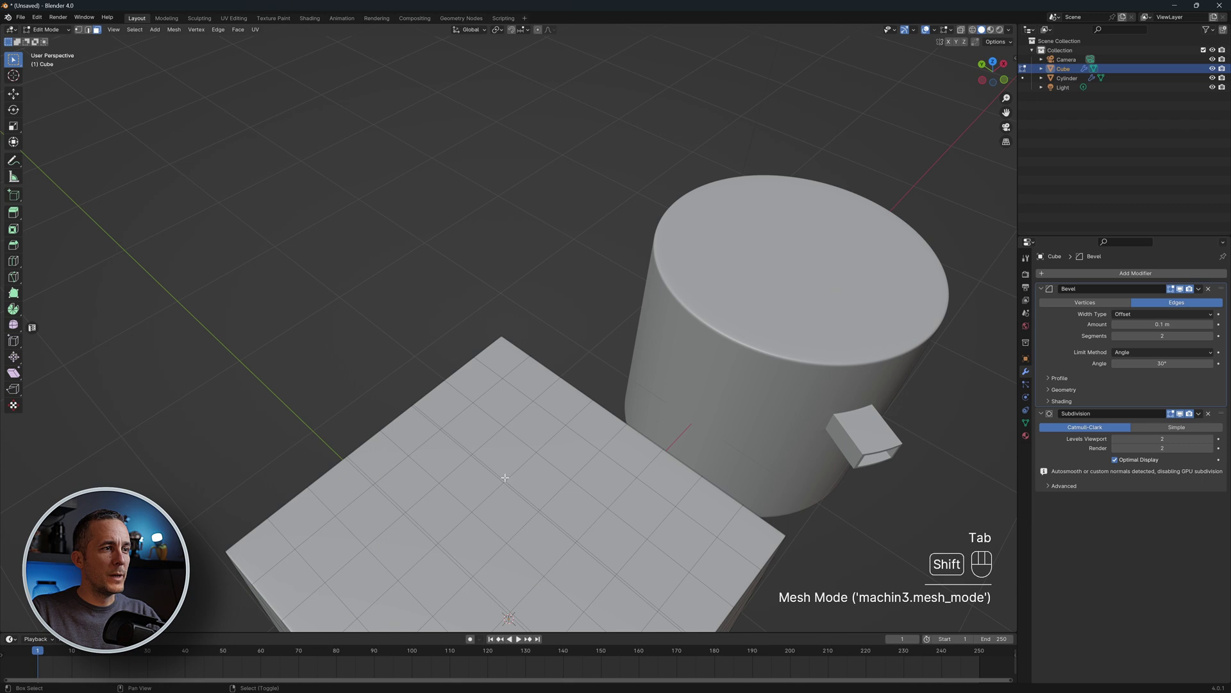
{"action": "middle_click_drag", "start_coordinate": [505, 477], "coordinate": [555, 363]}
{"action": "right_click", "coordinate": [516, 474]}
{"action": "key", "text": "e"}
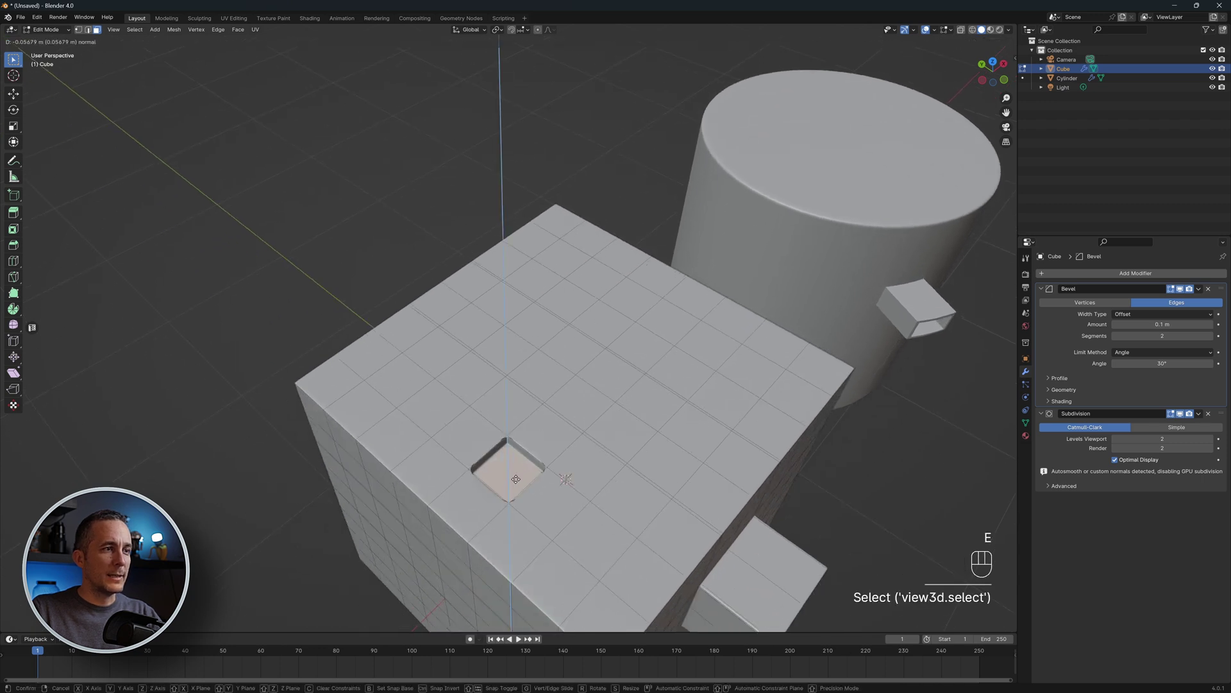
{"action": "left_click", "coordinate": [515, 490]}
{"action": "scroll", "coordinate": [523, 482], "scroll_direction": "up", "scroll_amount": 2}
{"action": "middle_click_drag", "start_coordinate": [524, 482], "coordinate": [597, 373], "text": "shift"}
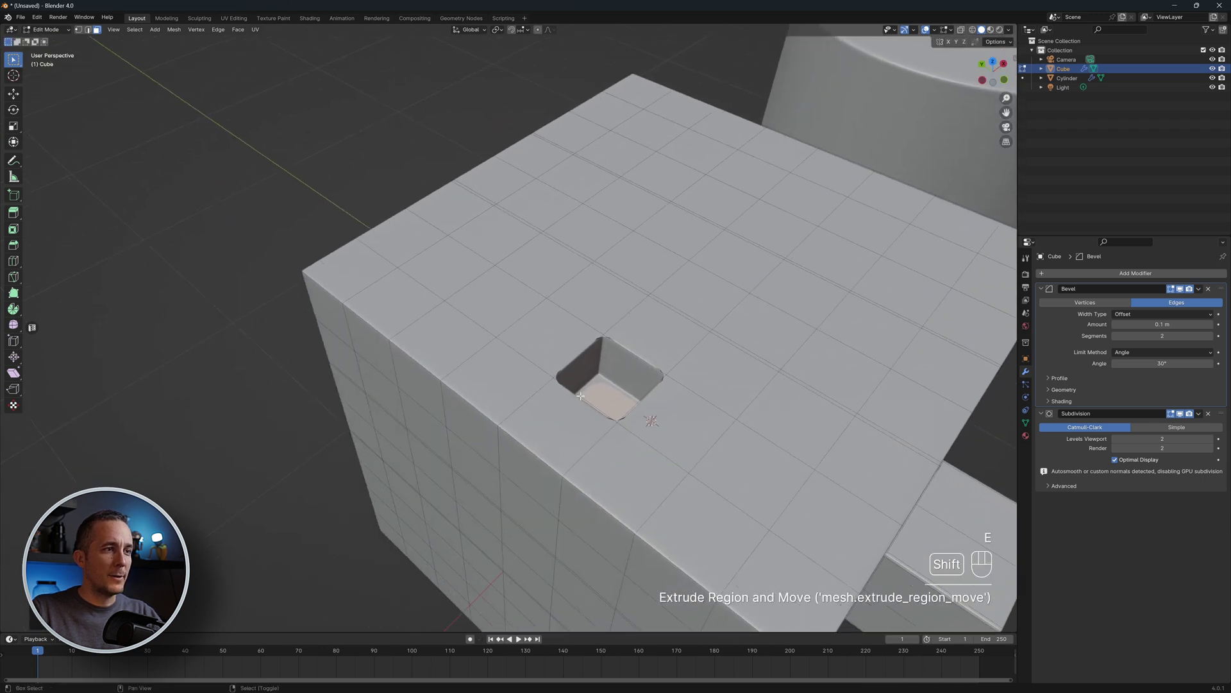
{"action": "scroll", "coordinate": [656, 373], "scroll_direction": "up", "scroll_amount": 2}
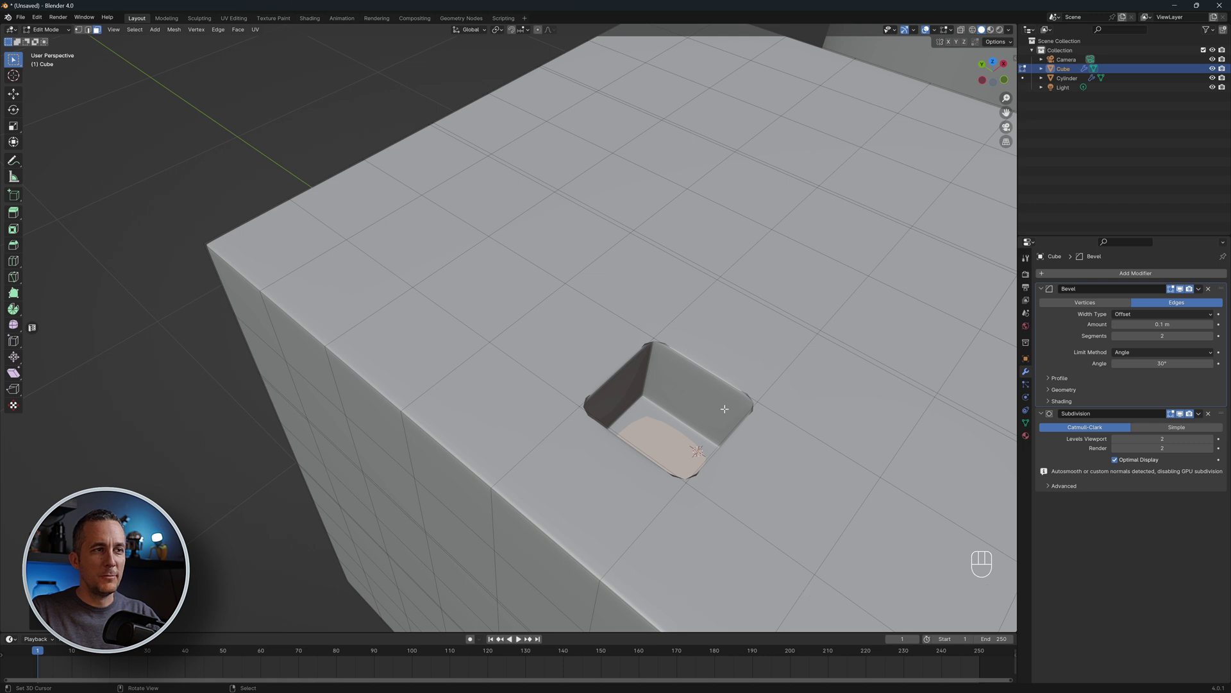
Select the pocket's walls and floor, bevel their edges about 0.009 m with two segments, and return to Object Mode
{"action": "key", "text": "Tab"}
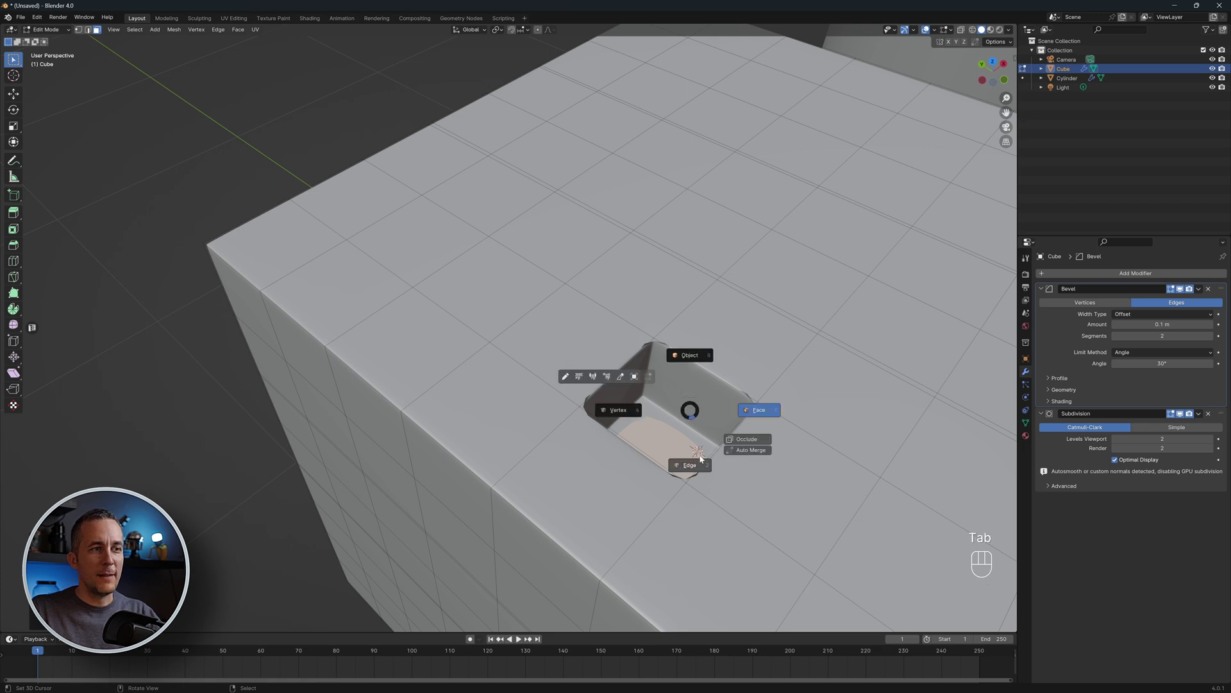
{"action": "left_click", "coordinate": [770, 410], "text": "alt"}
{"action": "left_click", "coordinate": [648, 382], "text": "alt"}
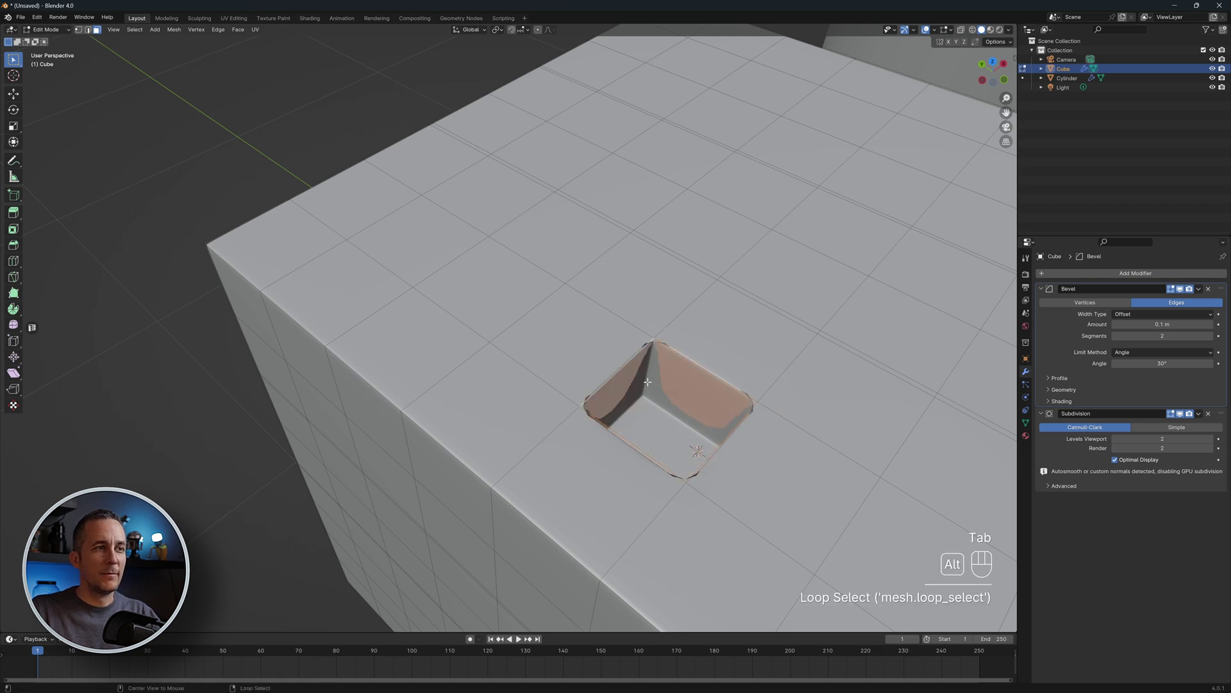
{"action": "left_click", "coordinate": [659, 428], "text": "shift"}
{"action": "key", "text": "ctrl+b"}
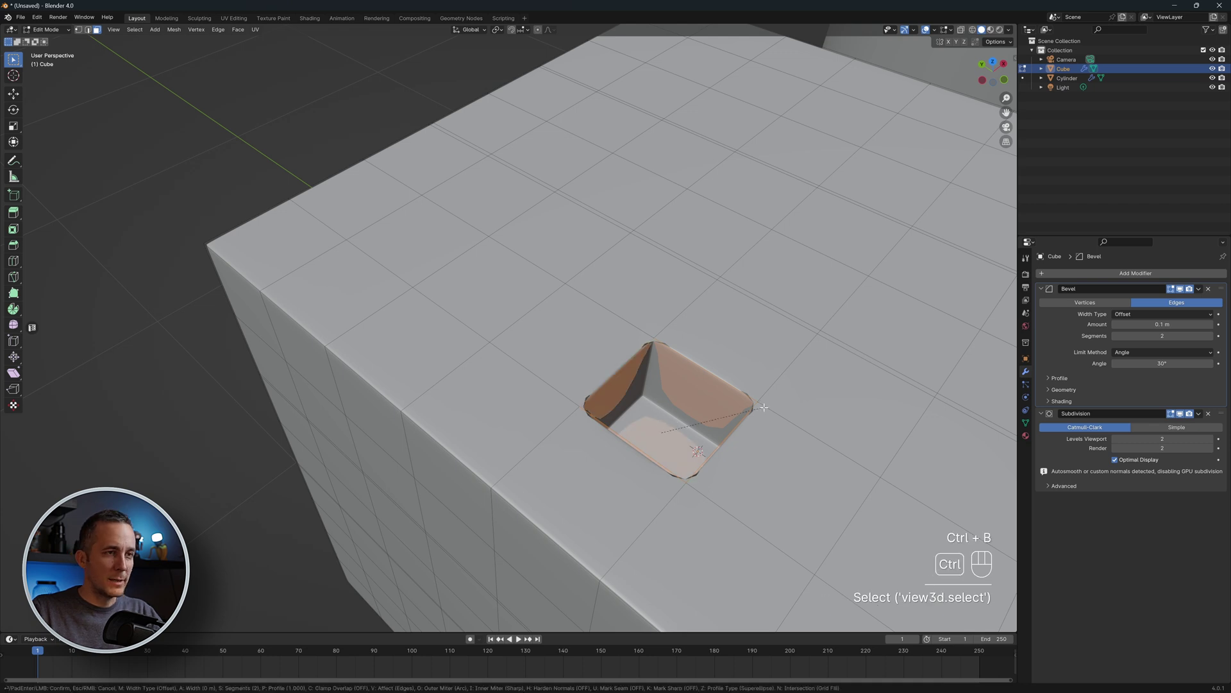
{"action": "left_click", "coordinate": [769, 411]}
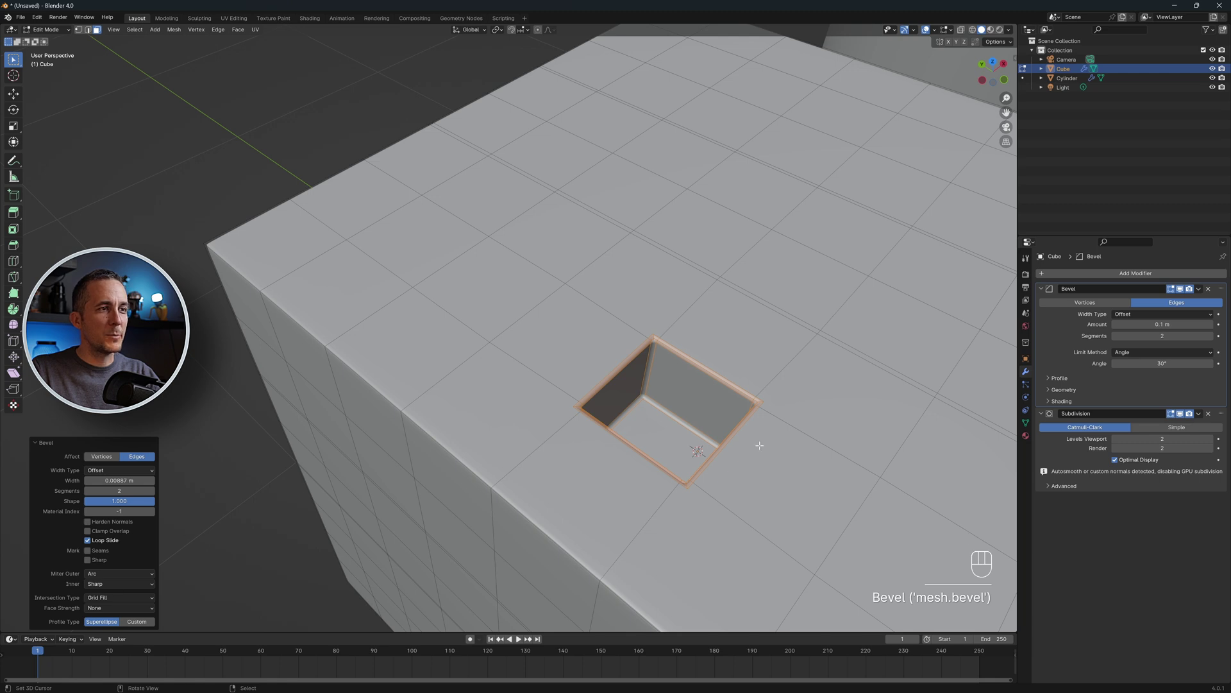
{"action": "key", "text": "Tab"}
{"action": "scroll", "coordinate": [751, 346], "scroll_direction": "down", "scroll_amount": 2}
{"action": "middle_click_drag", "start_coordinate": [742, 360], "coordinate": [704, 386]}
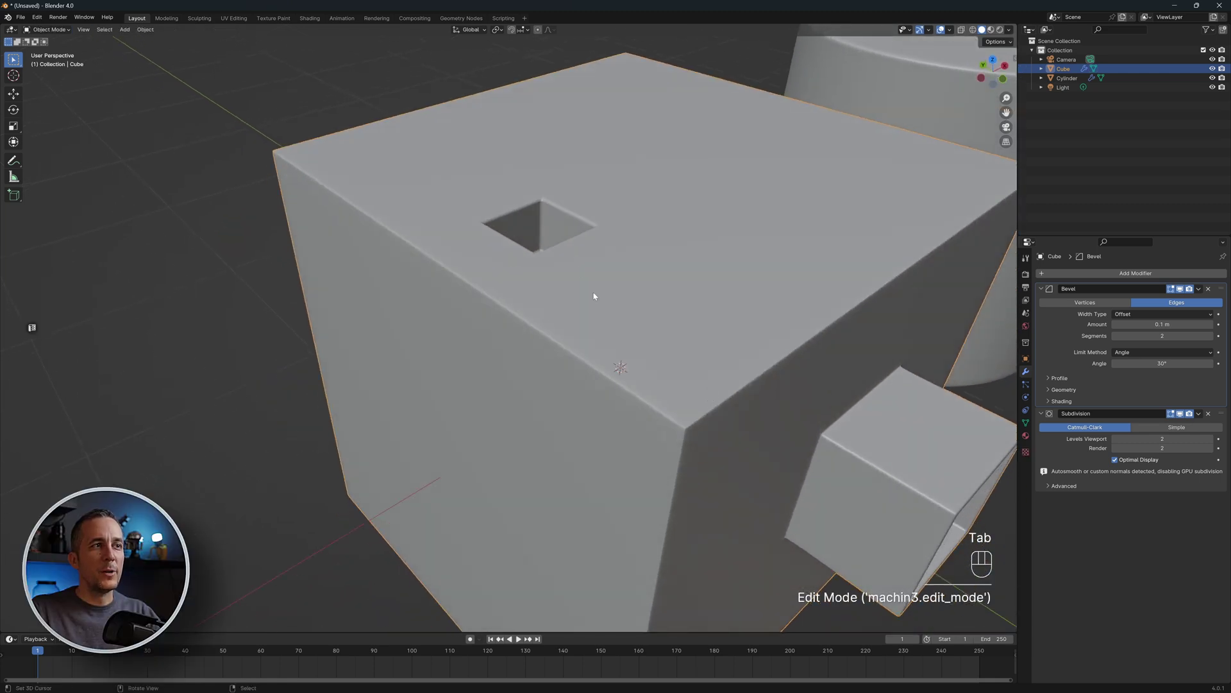
Extrude a single face near the far edge of the cube's top surface outward into a small block
{"action": "middle_click_drag", "start_coordinate": [594, 294], "coordinate": [638, 363]}
{"action": "scroll", "coordinate": [644, 410], "scroll_direction": "up", "scroll_amount": 2}
{"action": "middle_click_drag", "start_coordinate": [643, 410], "coordinate": [640, 370], "text": "shift"}
{"action": "scroll", "coordinate": [638, 375], "scroll_direction": "down", "scroll_amount": 2}
{"action": "key", "text": "Tab"}
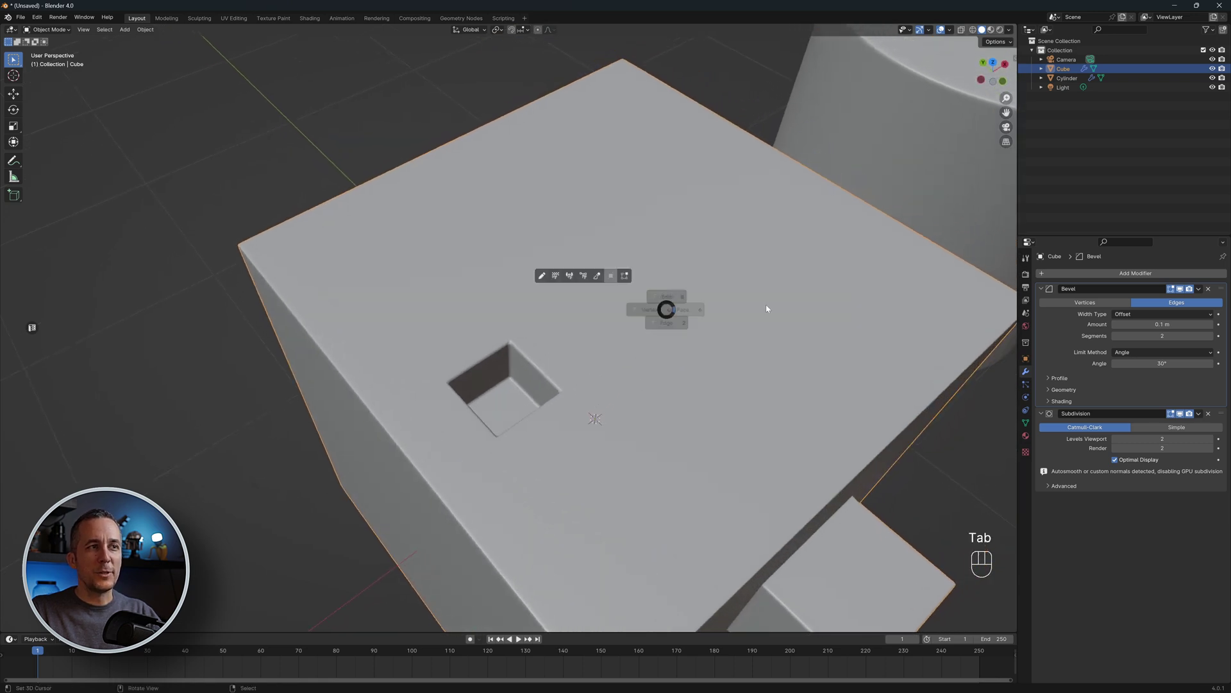
{"action": "left_click", "coordinate": [642, 307]}
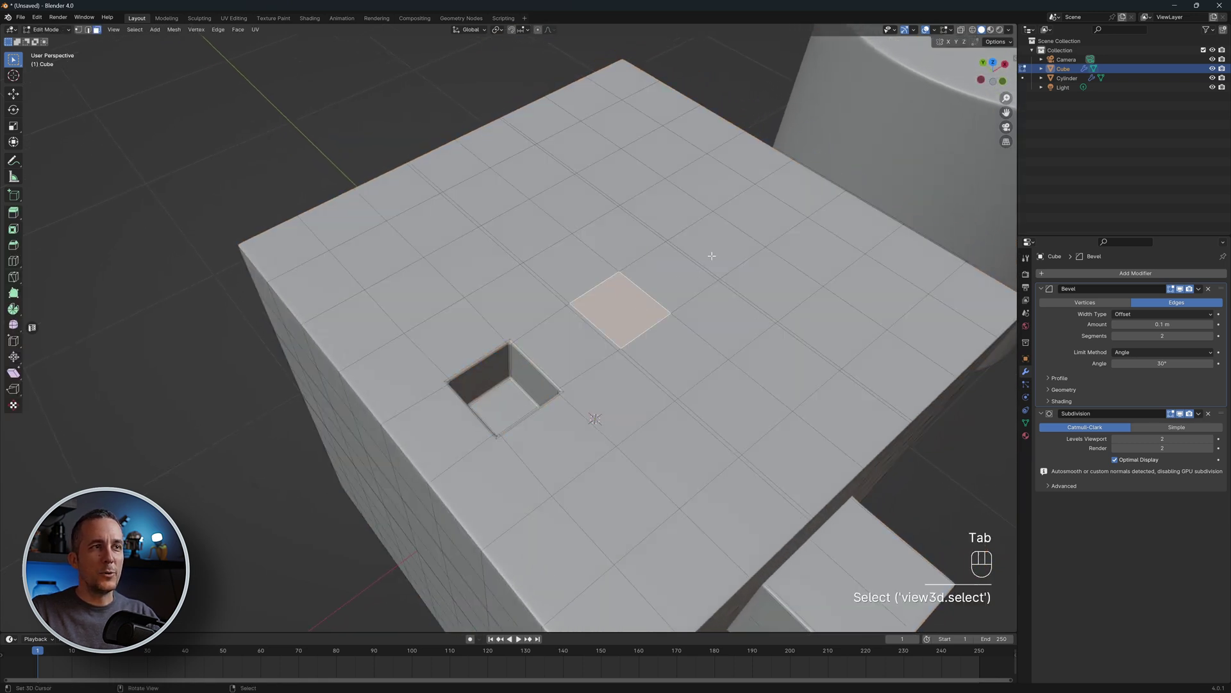
{"action": "left_click", "coordinate": [824, 253]}
{"action": "key", "text": "e"}
{"action": "left_click", "coordinate": [834, 189]}
{"action": "scroll", "coordinate": [801, 244], "scroll_direction": "up", "scroll_amount": 4}
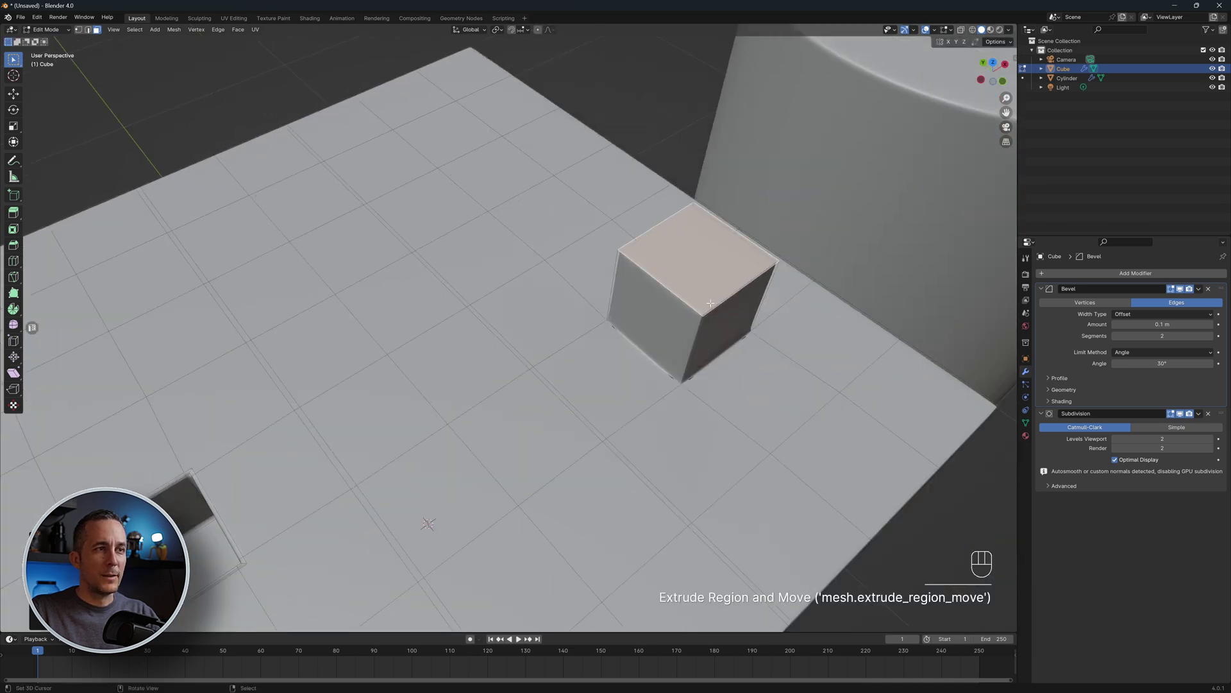
Add the small block's side faces to the selection, bevel its edges with two segments, and inspect it in Object Mode
{"action": "left_click", "coordinate": [691, 350], "text": "alt+shift"}
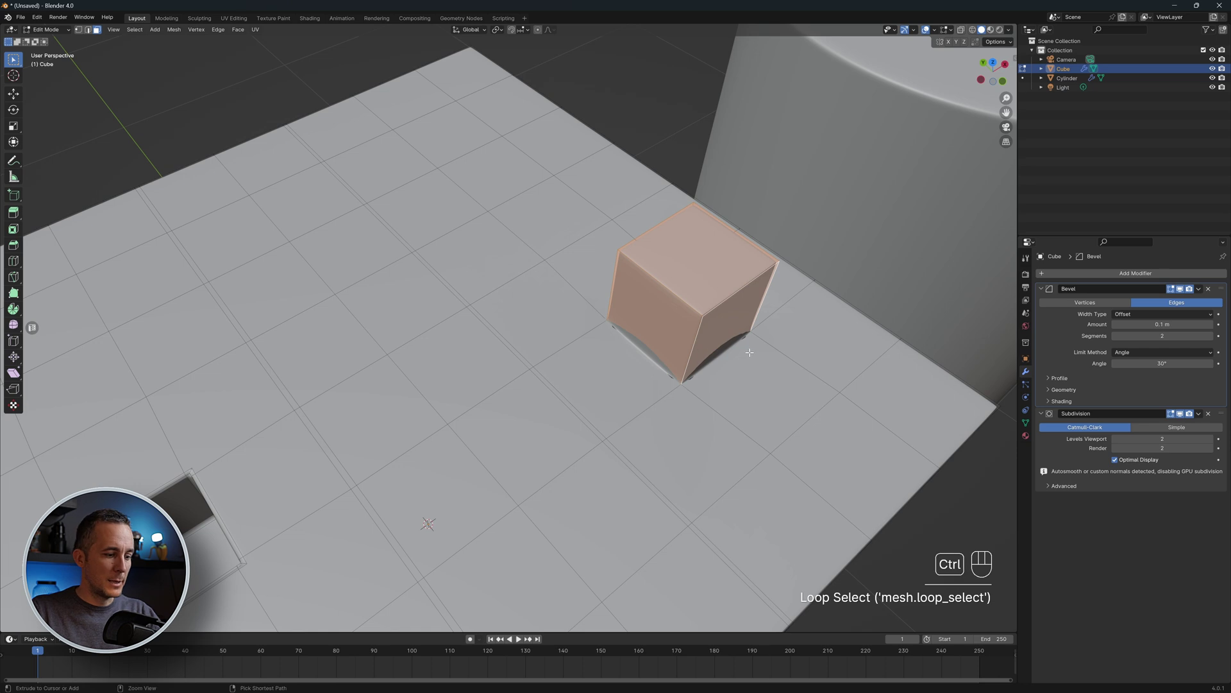
{"action": "key", "text": "ctrl+b"}
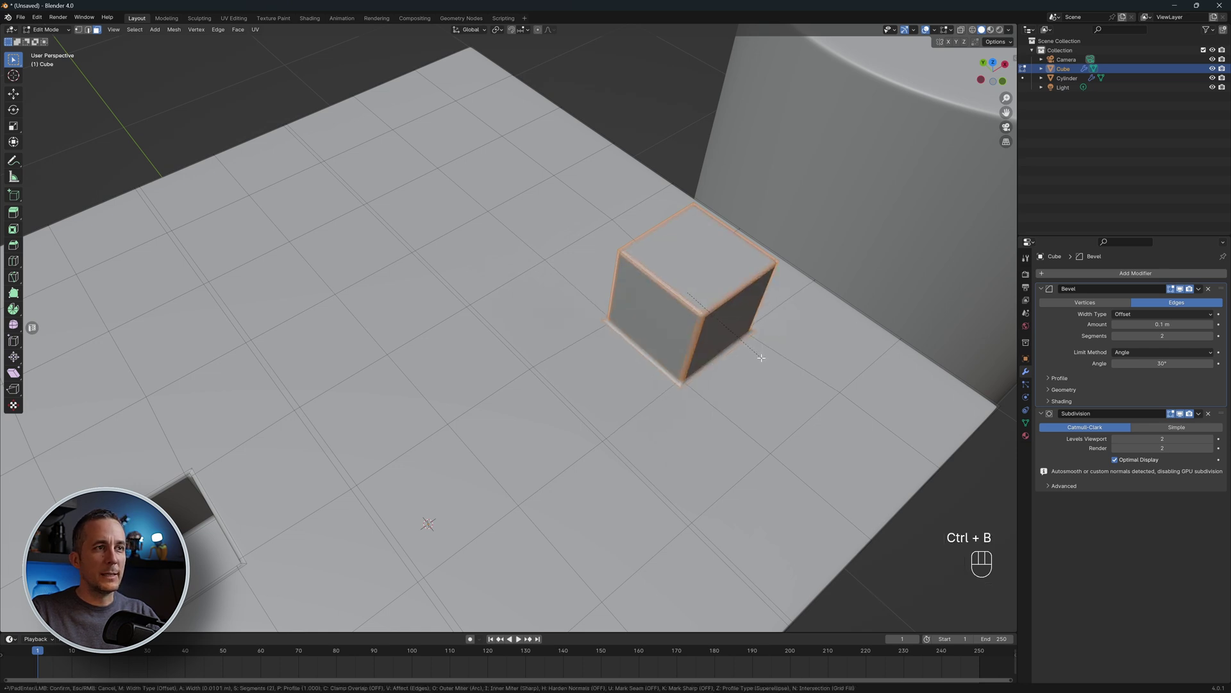
{"action": "left_click", "coordinate": [759, 357]}
{"action": "key", "text": "Tab"}
{"action": "scroll", "coordinate": [745, 293], "scroll_direction": "down", "scroll_amount": 2}
{"action": "middle_click_drag", "start_coordinate": [698, 320], "coordinate": [684, 300]}
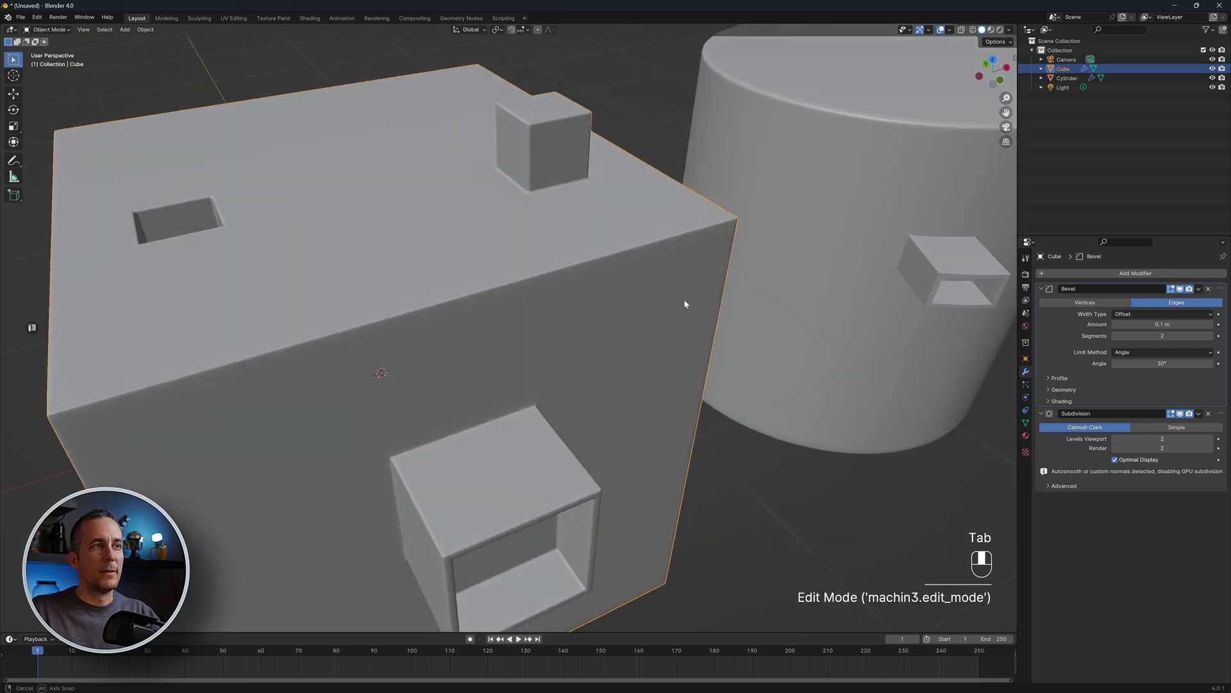
{"action": "scroll", "coordinate": [540, 214], "scroll_direction": "down", "scroll_amount": 3}
{"action": "middle_click_drag", "start_coordinate": [553, 215], "coordinate": [561, 220]}
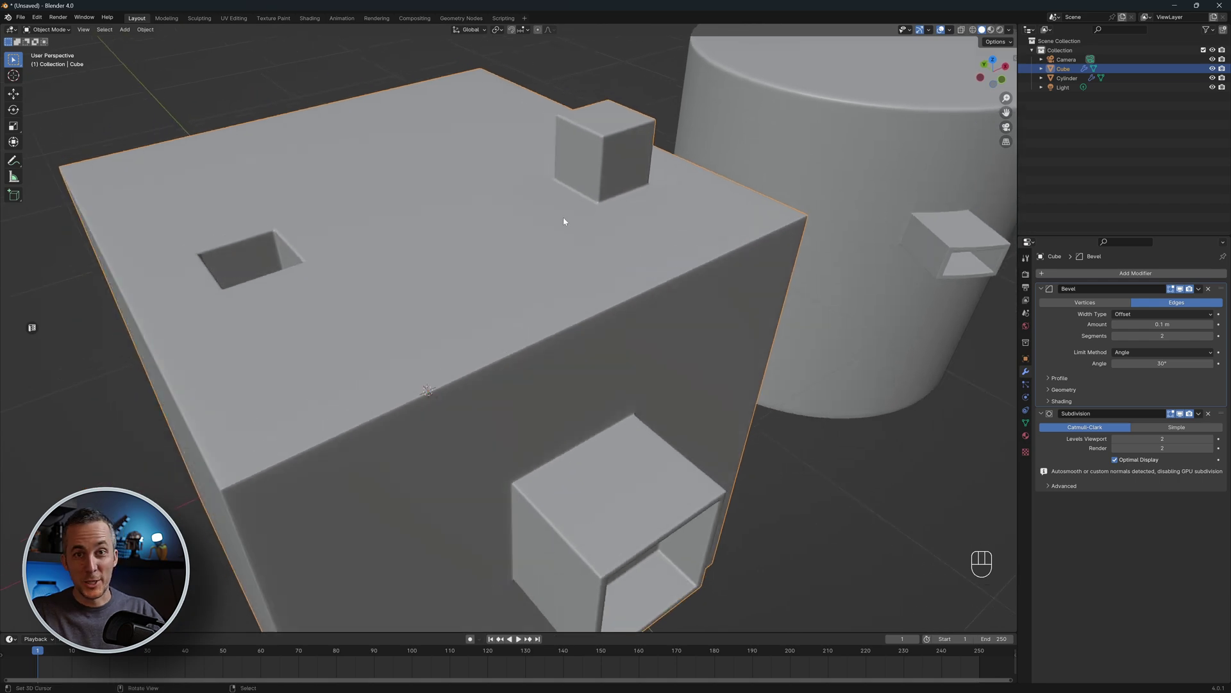